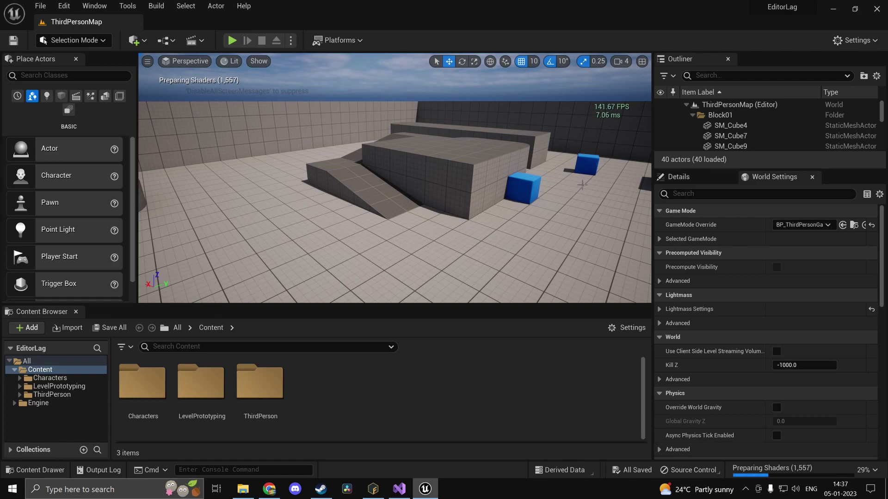
pyautogui.moveTo(394, 178); pyautogui.dragTo(481, 174, button='right')
pyautogui.moveTo(282, 184); pyautogui.dragTo(338, 184, button='right')
pyautogui.moveTo(536, 246); pyautogui.dragTo(409, 250, button='right')
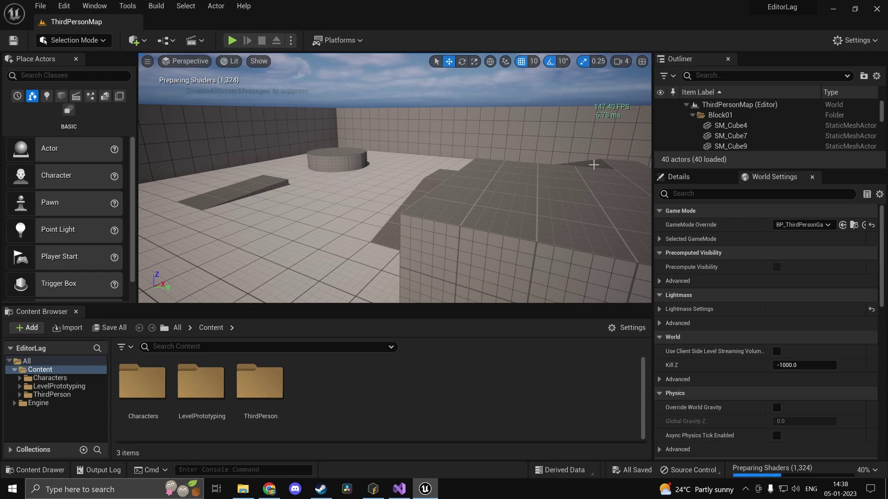
pyautogui.moveTo(594, 165); pyautogui.dragTo(583, 165, button='right')
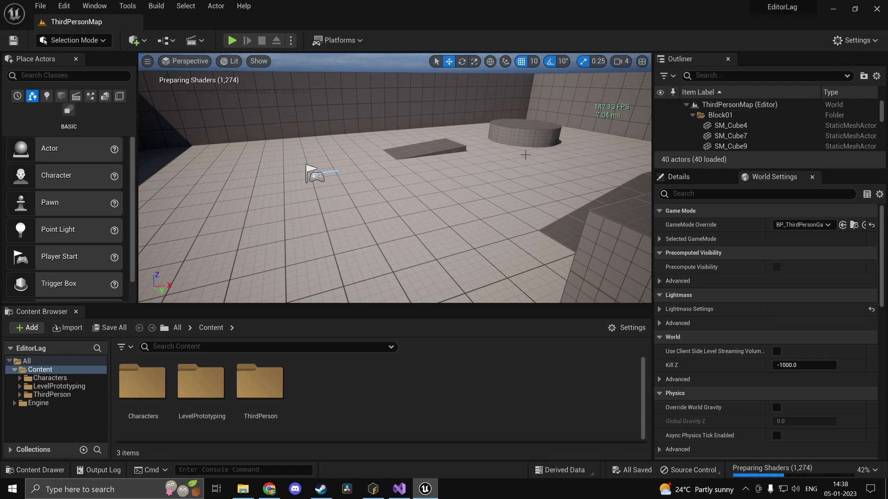
# Set the overall engine scalability quality to Low and check the look of the level.
pyautogui.click(844, 41)
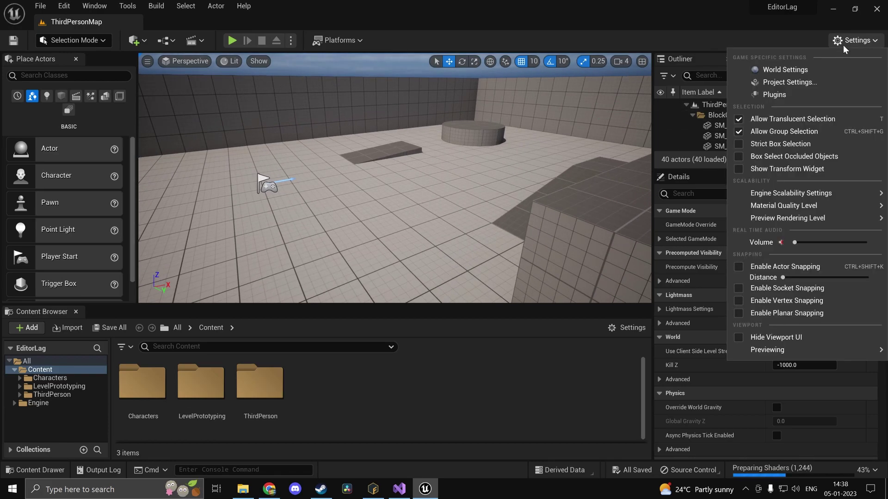
pyautogui.moveTo(813, 193)
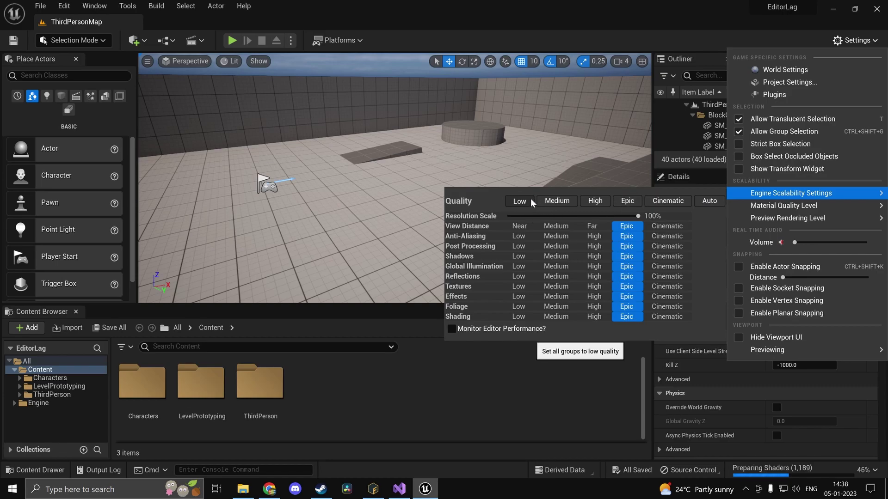
pyautogui.moveTo(415, 109); pyautogui.dragTo(438, 111, button='right')
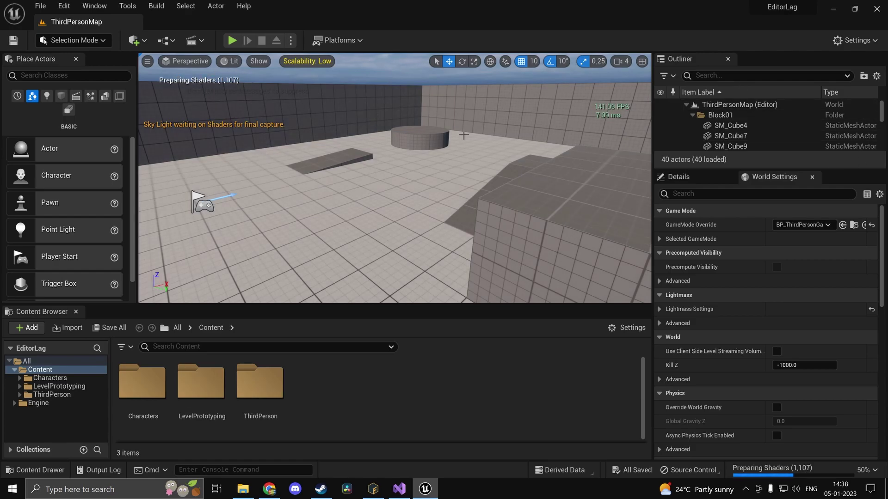
# Set the overall engine scalability quality back to Epic.
pyautogui.click(845, 40)
pyautogui.moveTo(791, 193)
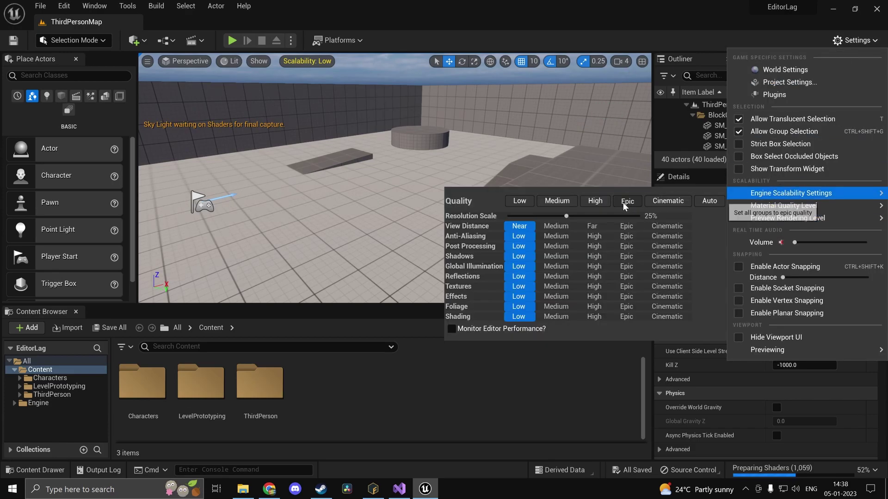
pyautogui.moveTo(455, 142); pyautogui.dragTo(446, 134, button='right')
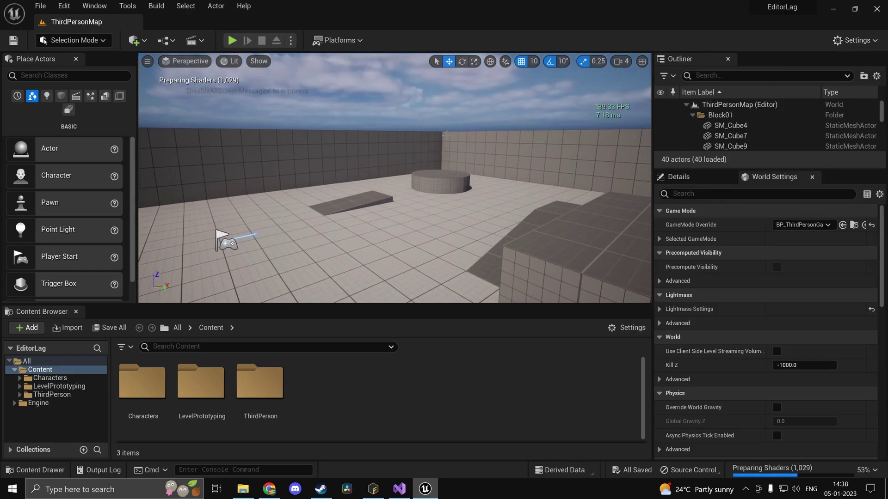
# Find the Lumen options in the project settings and set the Dynamic Global Illumination Method to None.
pyautogui.click(64, 6)
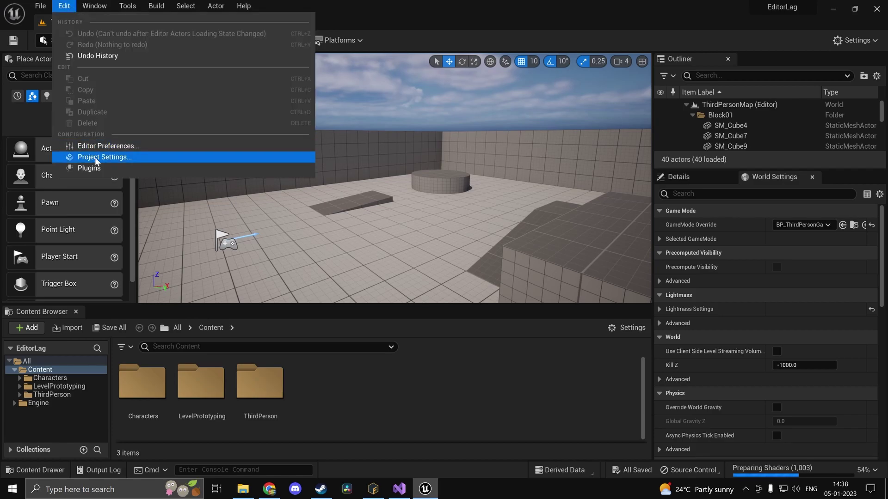
pyautogui.click(170, 154)
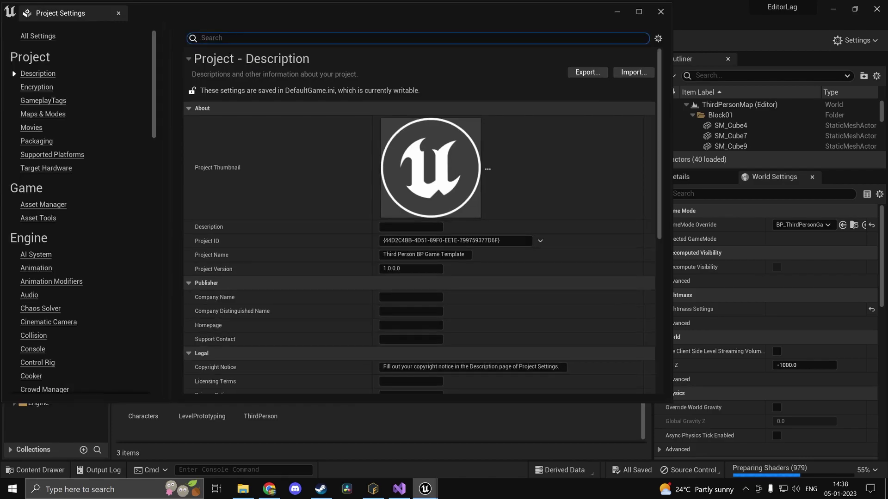
pyautogui.write('lumen')
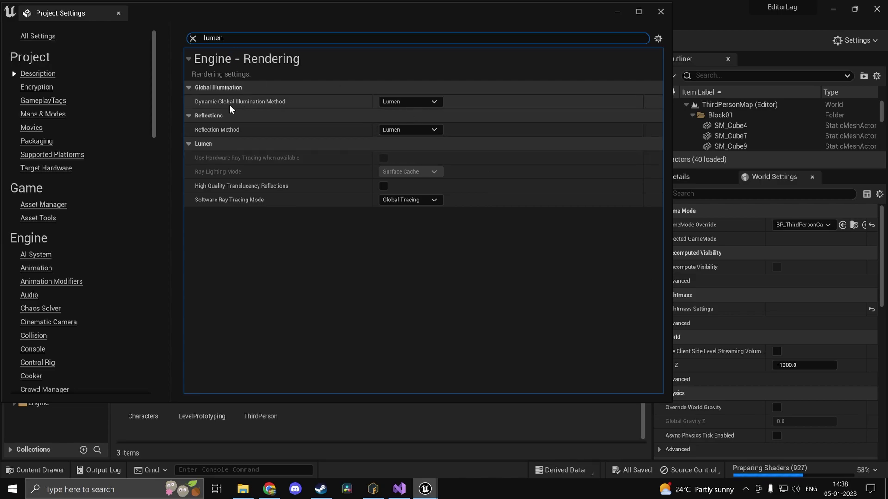
pyautogui.click(389, 101)
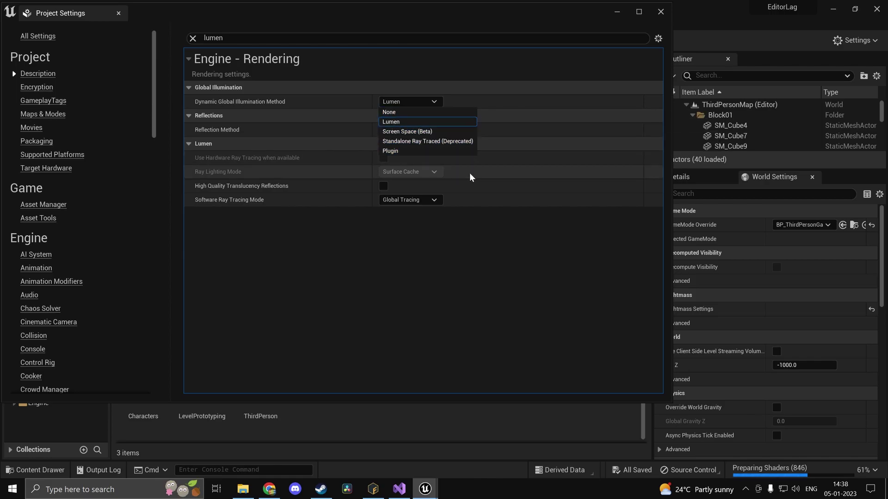
pyautogui.click(411, 113)
# Set the Reflection Method to None in the project's rendering settings and return to the level.
pyautogui.click(409, 129)
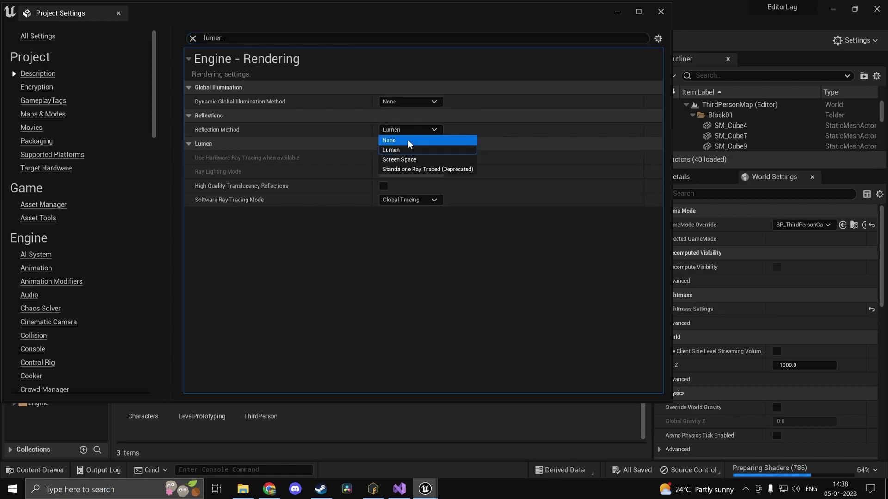
pyautogui.click(407, 140)
pyautogui.click(408, 131)
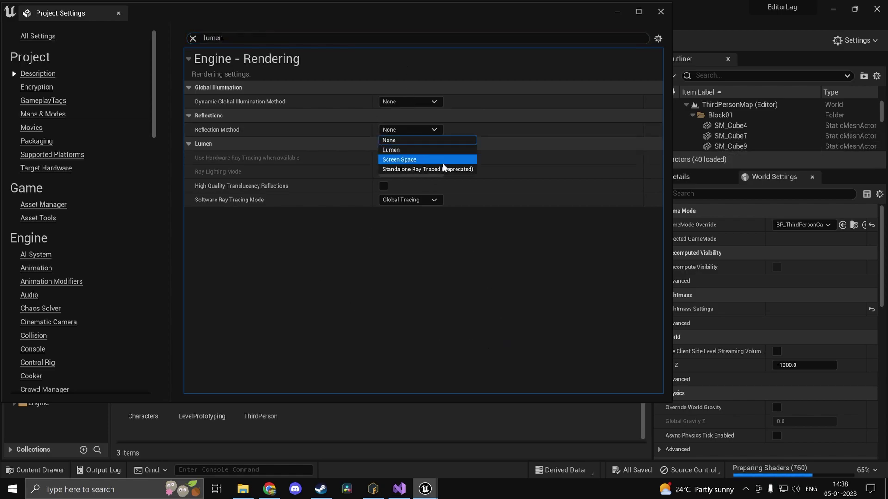
pyautogui.click(465, 270)
pyautogui.click(410, 129)
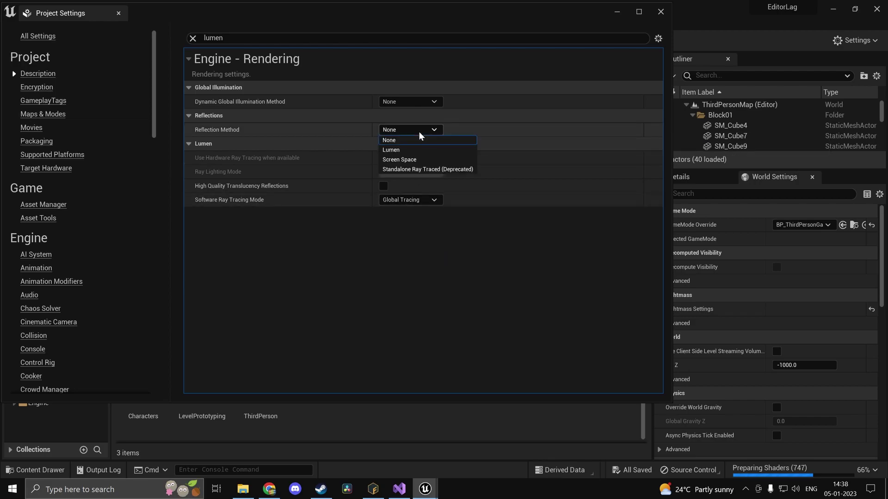
pyautogui.click(437, 257)
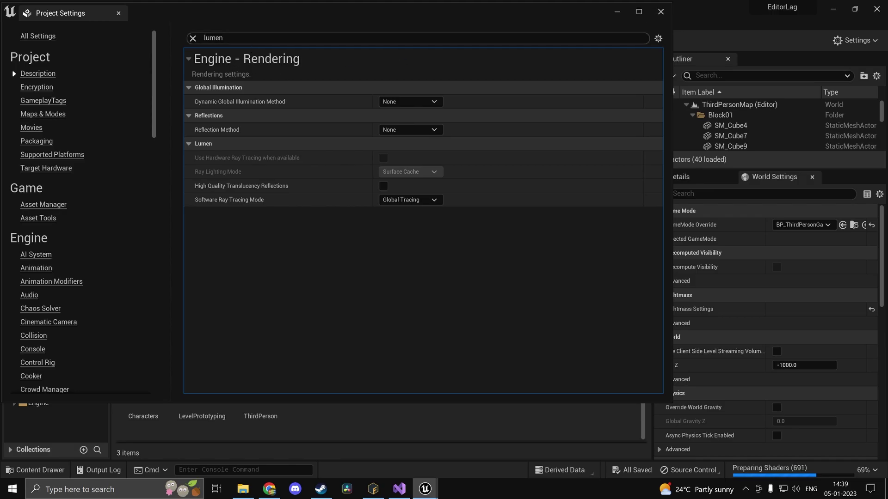
pyautogui.click(607, 19)
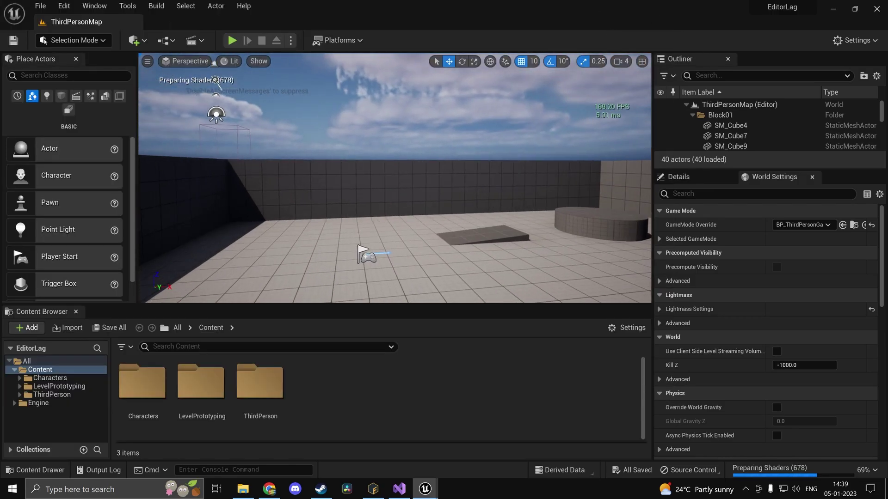
pyautogui.moveTo(489, 190); pyautogui.dragTo(546, 216, button='right')
# Find the shadow options in the project settings, set the Shadow Map Method to Shadow Maps, and close the settings.
pyautogui.hotkey('alt', 'Tab')
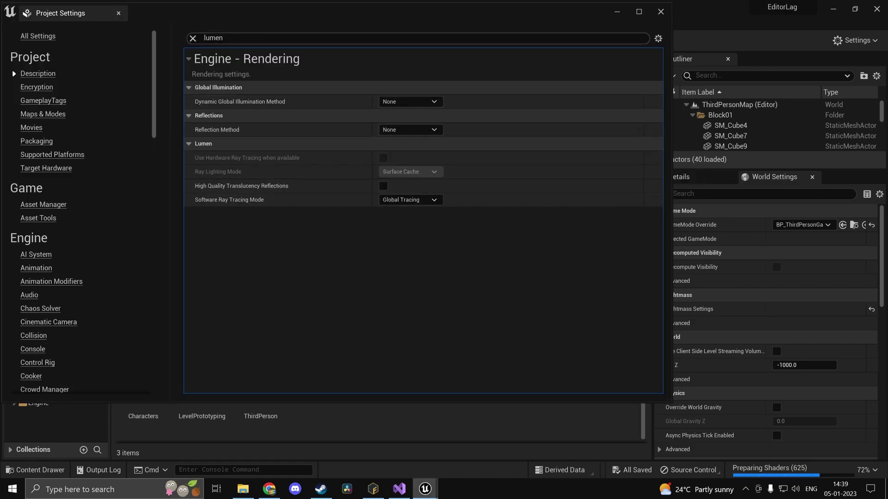
pyautogui.hotkey('ctrl', 'a')
pyautogui.press('BackSpace')
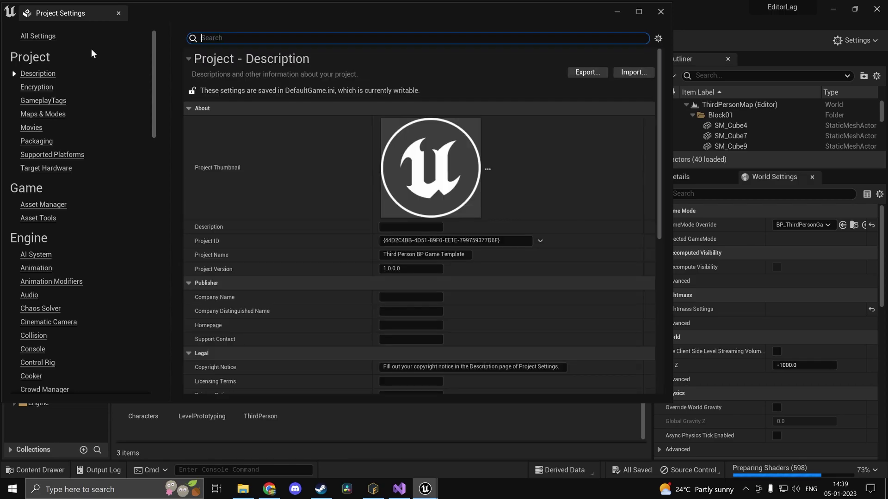
pyautogui.write('shadow')
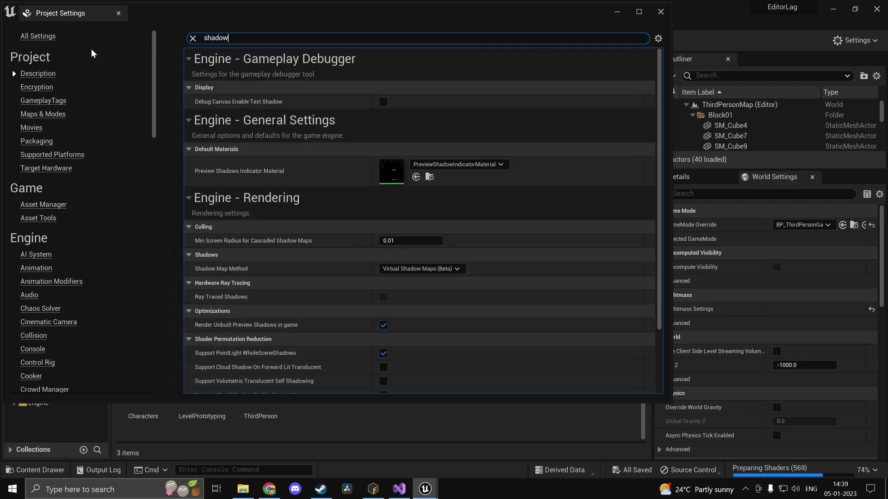
pyautogui.scroll(-3, 277, 199)
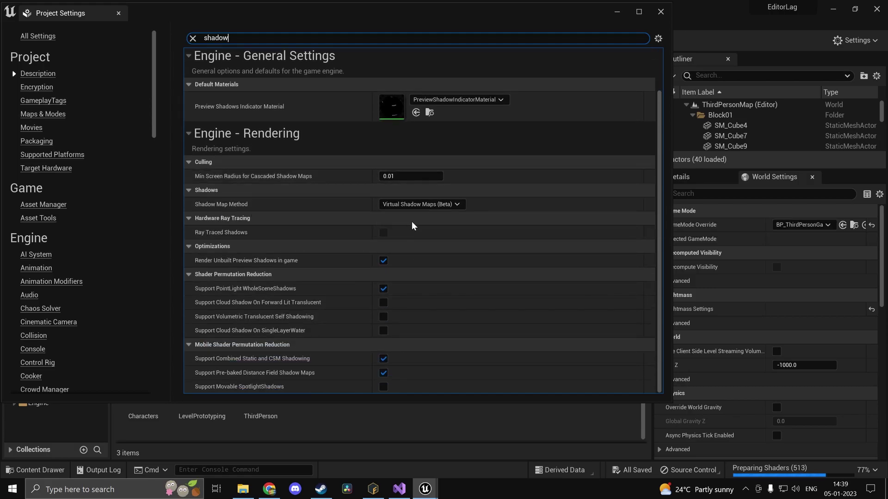
pyautogui.click(426, 206)
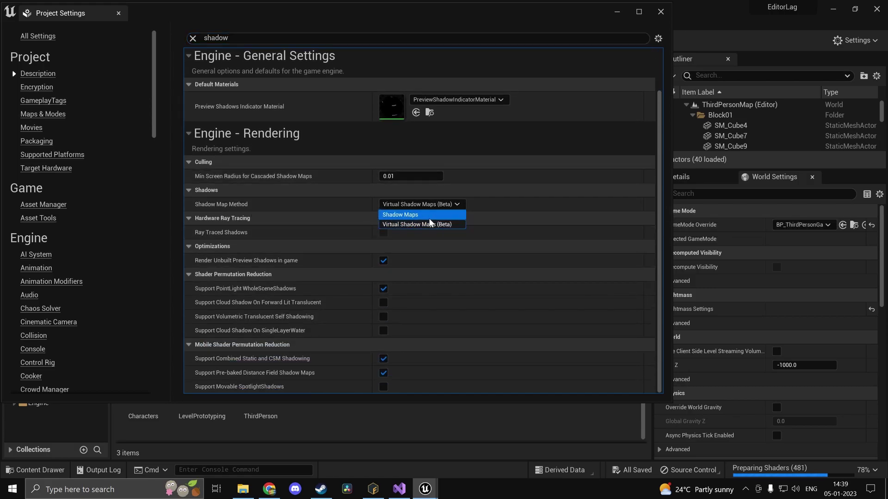
pyautogui.click(413, 215)
pyautogui.click(661, 12)
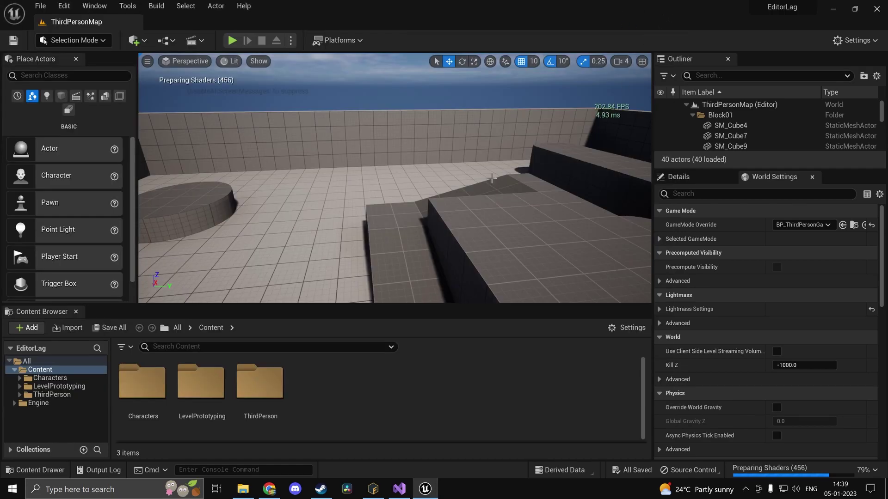
# Examine the shadows and frame rate in the level from several angles around the ramps and blue cubes.
pyautogui.moveTo(491, 178); pyautogui.dragTo(304, 91, button='right')
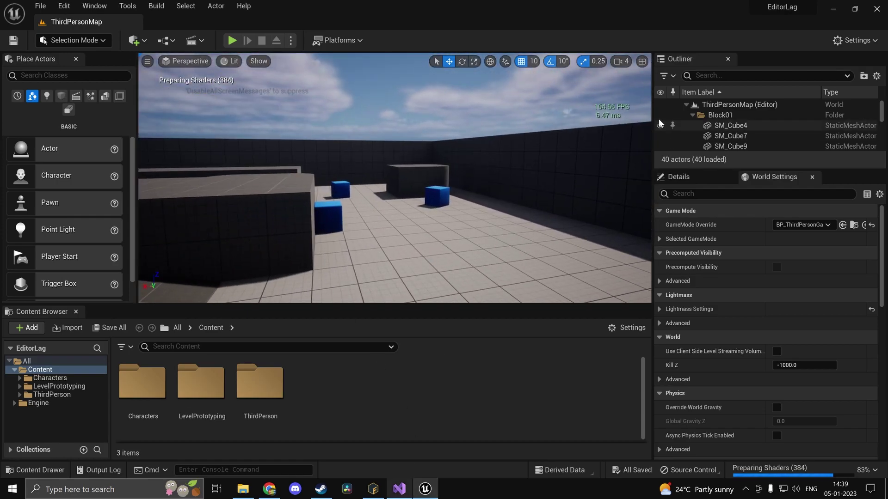
pyautogui.moveTo(596, 152); pyautogui.dragTo(614, 134, button='right')
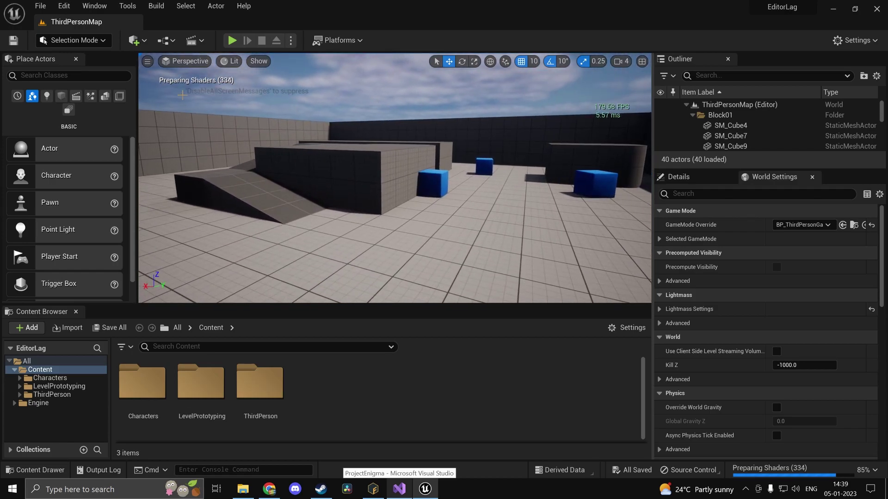
pyautogui.moveTo(330, 170); pyautogui.dragTo(294, 187, button='right')
pyautogui.press('e')
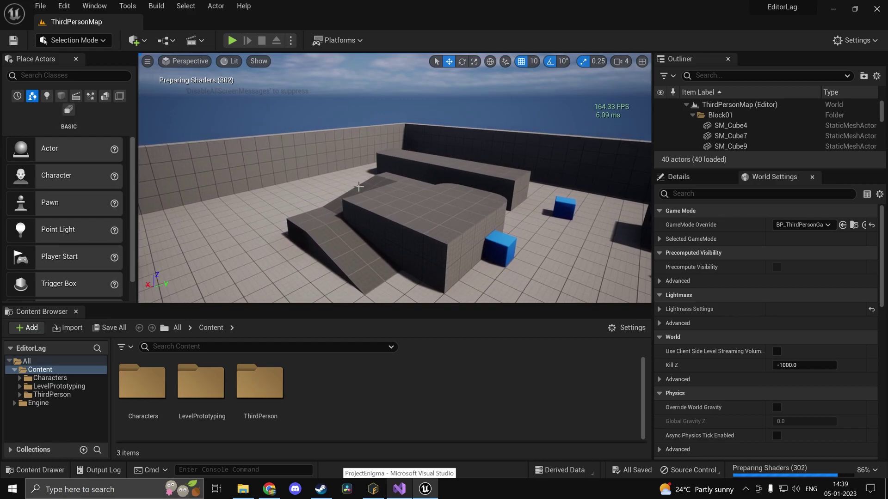
pyautogui.moveTo(429, 195); pyautogui.dragTo(433, 197, button='right')
pyautogui.press('q')
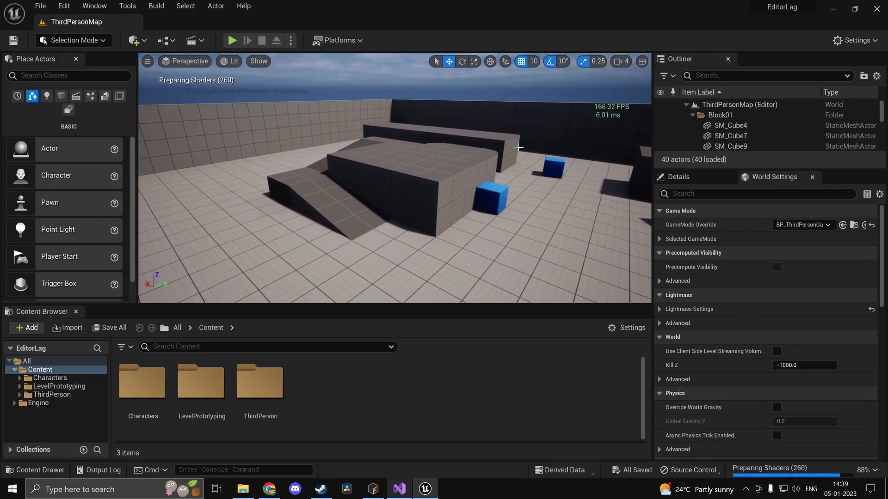
pyautogui.moveTo(471, 266); pyautogui.dragTo(446, 221, button='right')
pyautogui.press('q')
pyautogui.press('e')
pyautogui.press('w')
pyautogui.press('s')
# Set the project's default Anti-Aliasing Method to Multisample Anti-Aliasing (MSAA) and check the level.
pyautogui.click(73, 4)
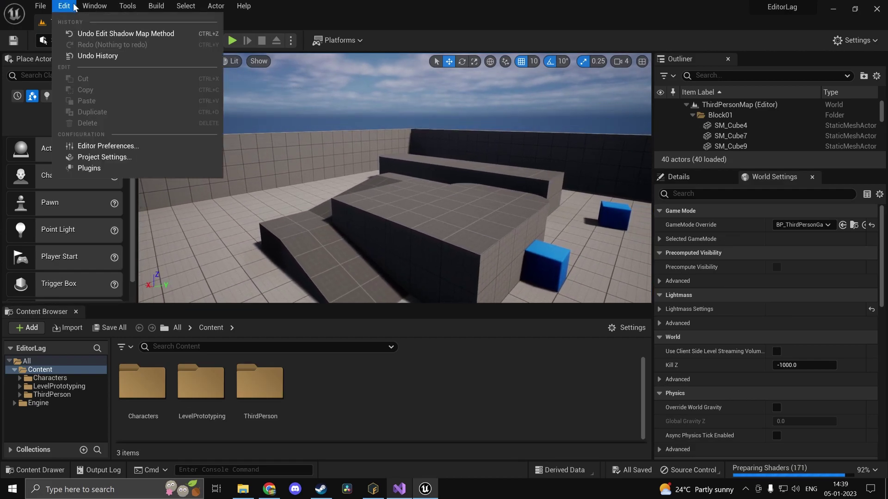
pyautogui.click(116, 158)
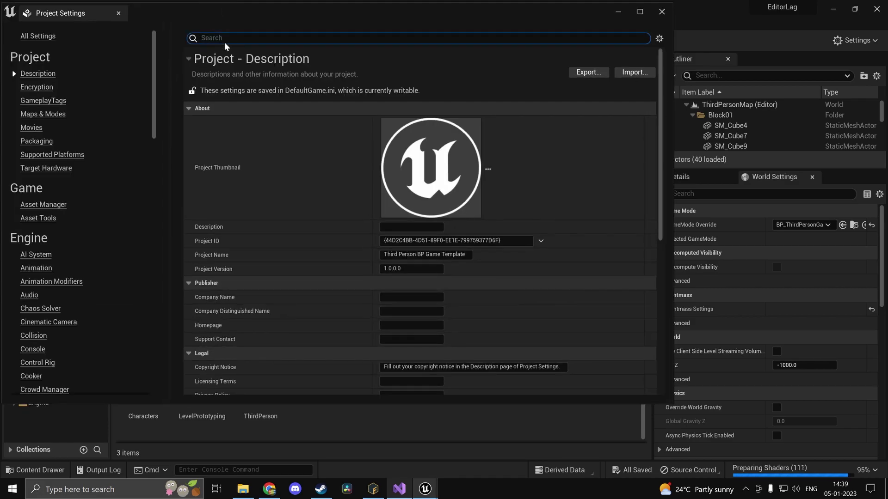
pyautogui.write('anti al')
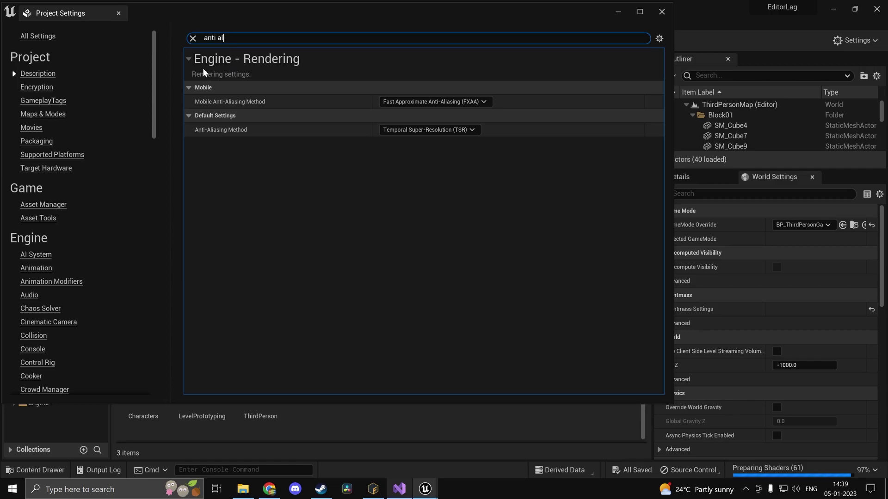
pyautogui.click(442, 131)
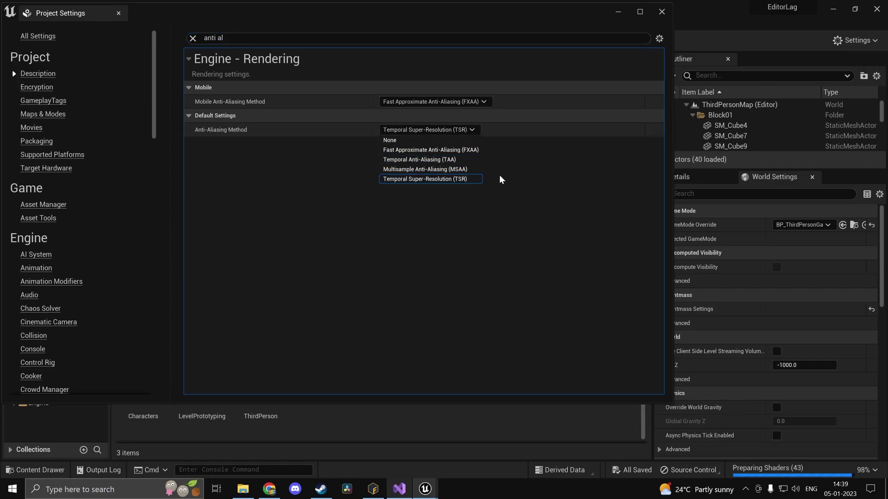
pyautogui.click(537, 244)
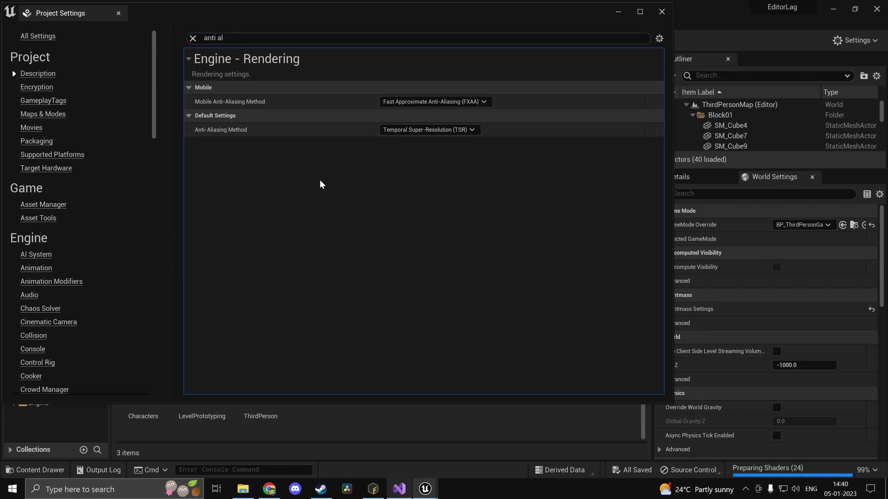
pyautogui.click(387, 131)
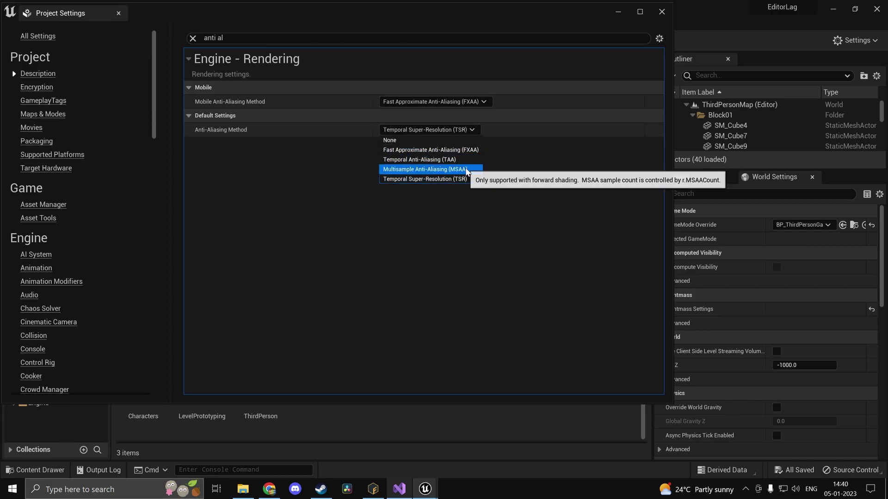
pyautogui.click(451, 168)
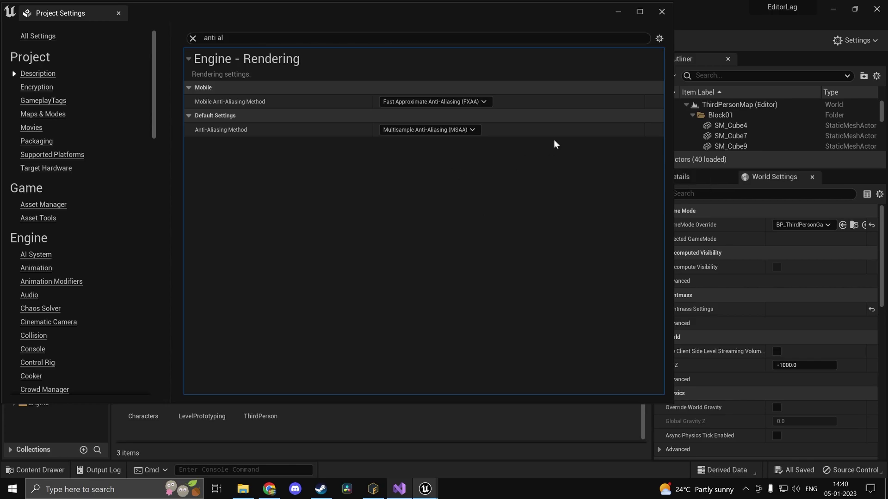
pyautogui.click(618, 11)
pyautogui.moveTo(493, 192); pyautogui.dragTo(569, 192, button='right')
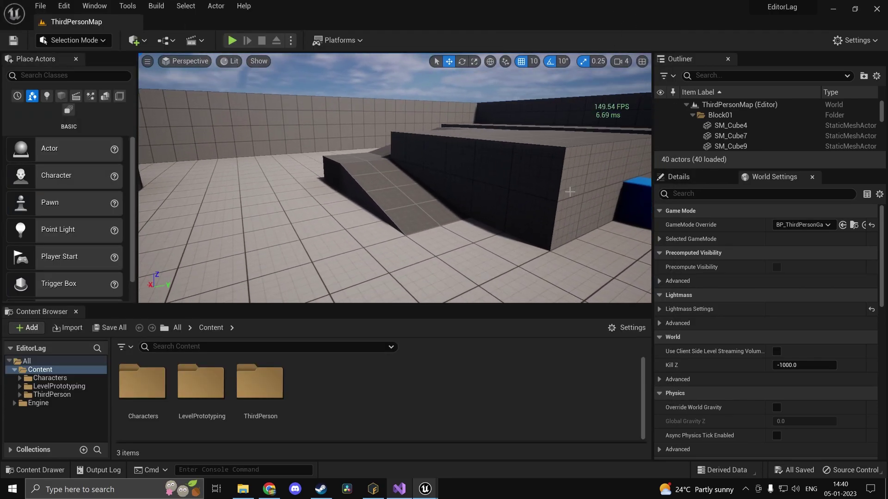
pyautogui.moveTo(502, 205); pyautogui.dragTo(597, 193, button='right')
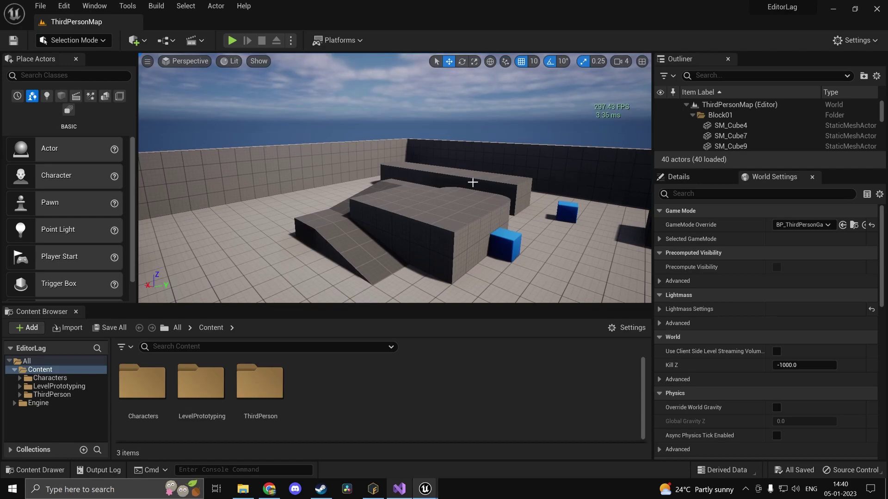
# Set all engine scalability groups to Low quality and move through the level to check the result.
pyautogui.moveTo(635, 147); pyautogui.dragTo(640, 145, button='right')
pyautogui.click(854, 41)
pyautogui.moveTo(827, 195)
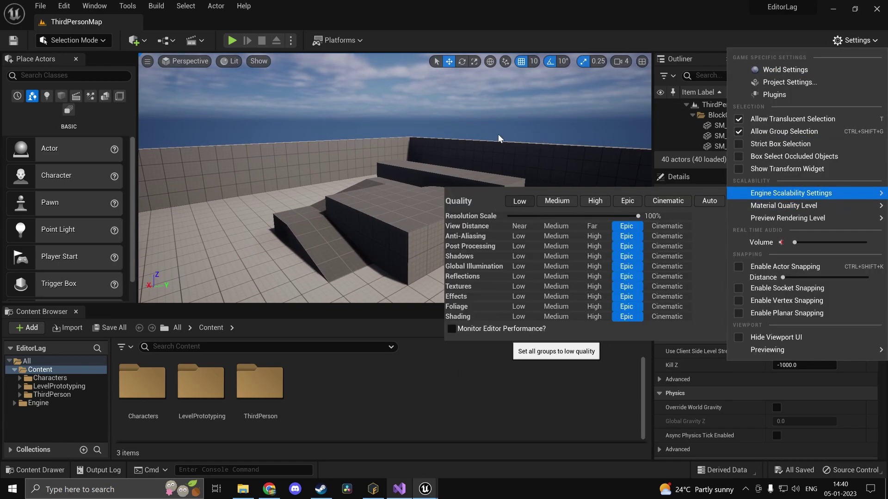
pyautogui.moveTo(427, 141); pyautogui.dragTo(421, 137, button='right')
pyautogui.moveTo(505, 147); pyautogui.dragTo(457, 256, button='right')
pyautogui.press('d')
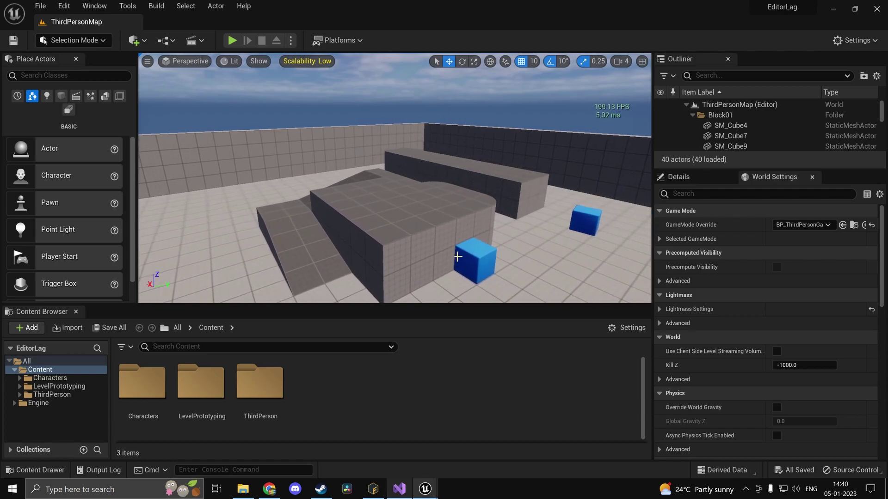
# Examine the level's appearance and frame rate from several angles around the ramps and blue cubes.
pyautogui.moveTo(470, 194)
pyautogui.mouseDown(button='right')
pyautogui.moveTo(469, 231)
pyautogui.moveTo(469, 178)
pyautogui.mouseUp(button='right')
pyautogui.press('q')
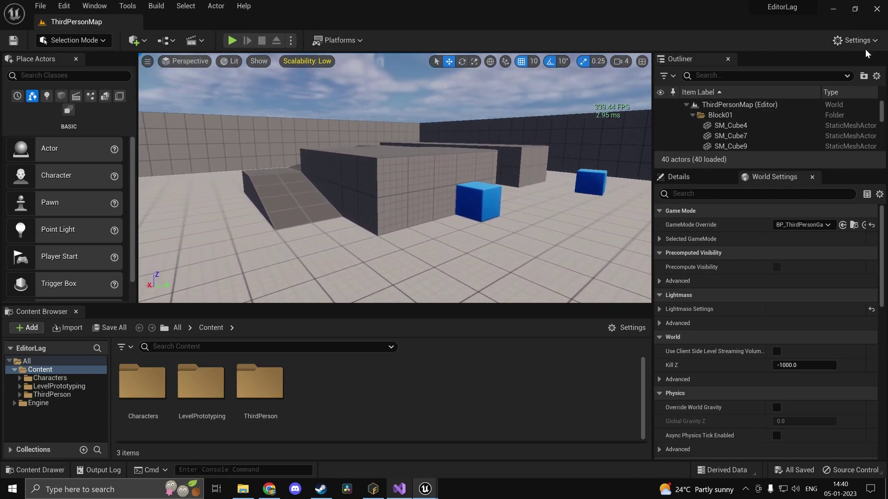
pyautogui.click(856, 41)
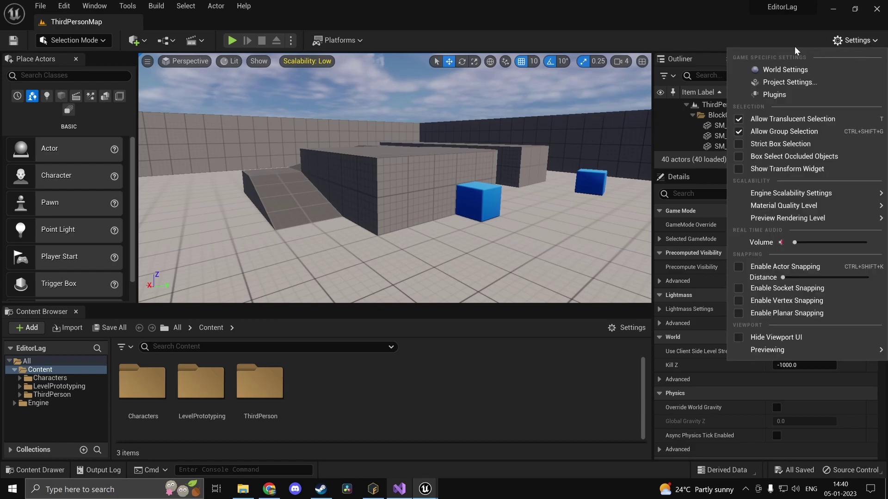
pyautogui.moveTo(400, 243); pyautogui.dragTo(395, 217, button='right')
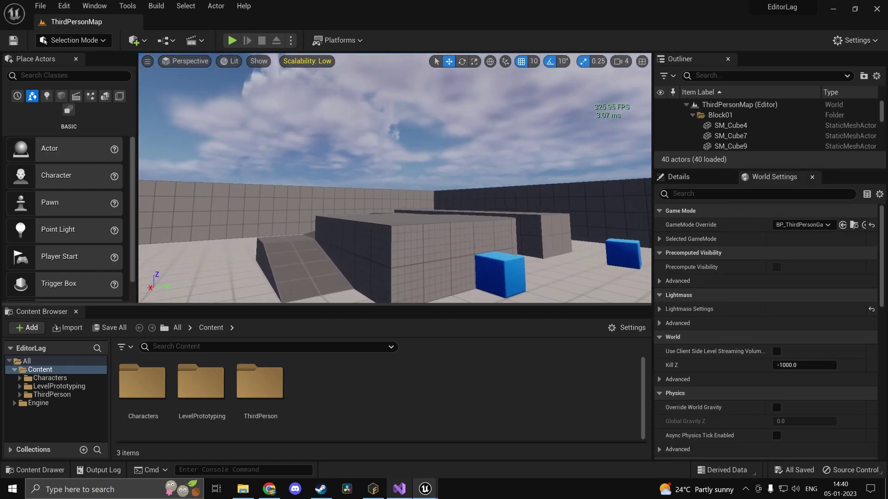
pyautogui.moveTo(388, 182); pyautogui.dragTo(391, 204, button='right')
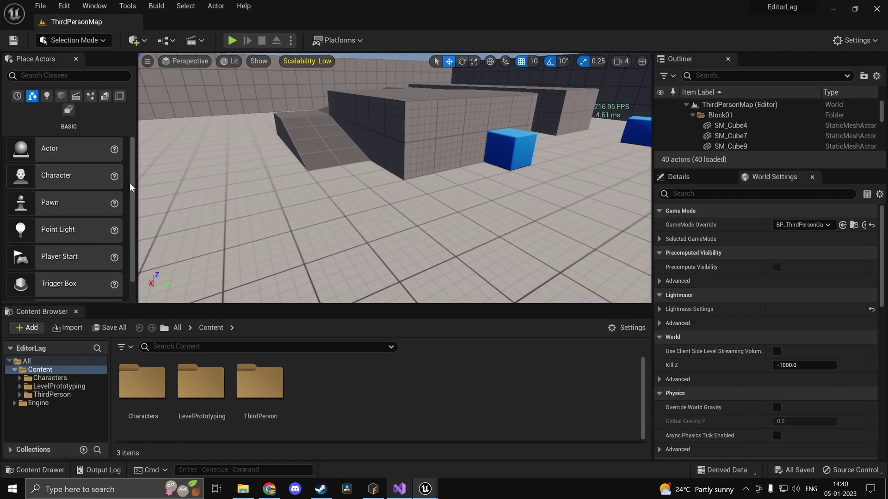
pyautogui.scroll(-3, 415, 208)
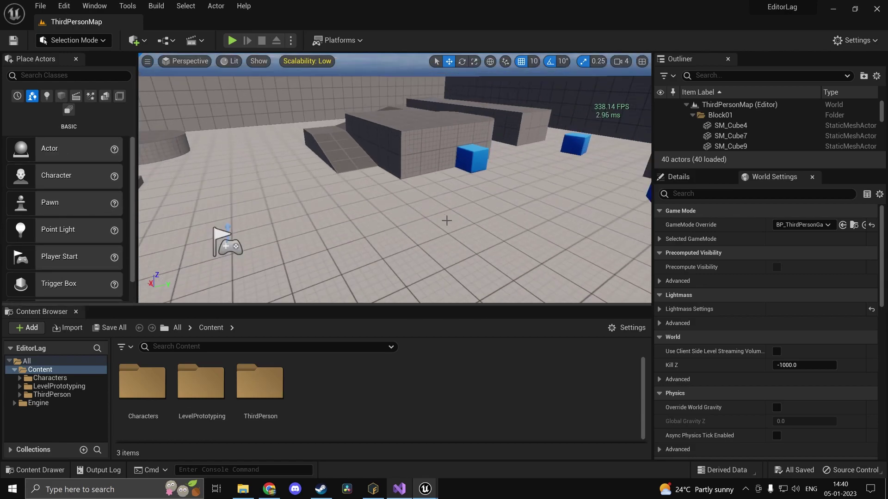
pyautogui.moveTo(478, 239); pyautogui.dragTo(511, 216, button='right')
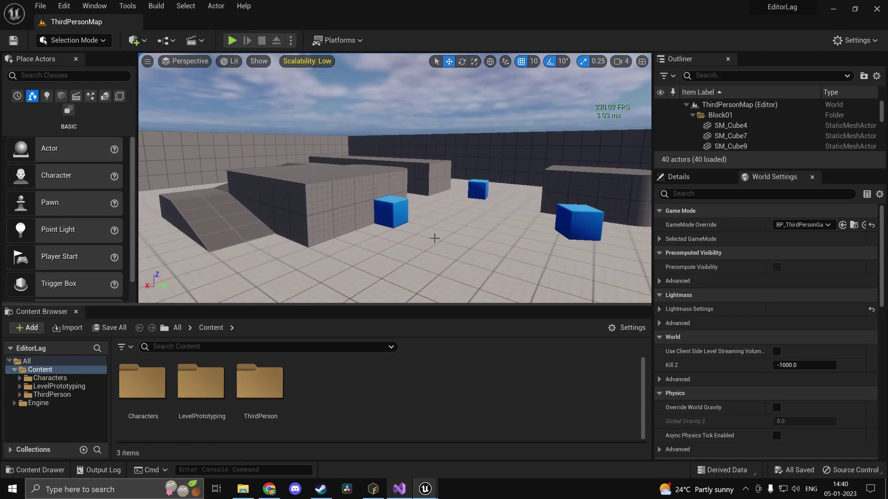
pyautogui.moveTo(581, 180); pyautogui.dragTo(576, 183, button='right')
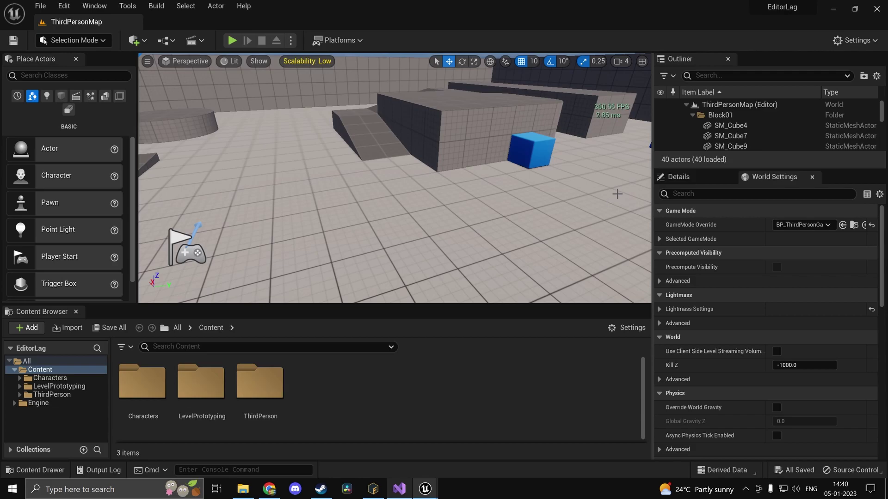
# Copy BasicShapeMaterial from the engine content's BasicShapes folder into the project's Content folder.
pyautogui.click(548, 152)
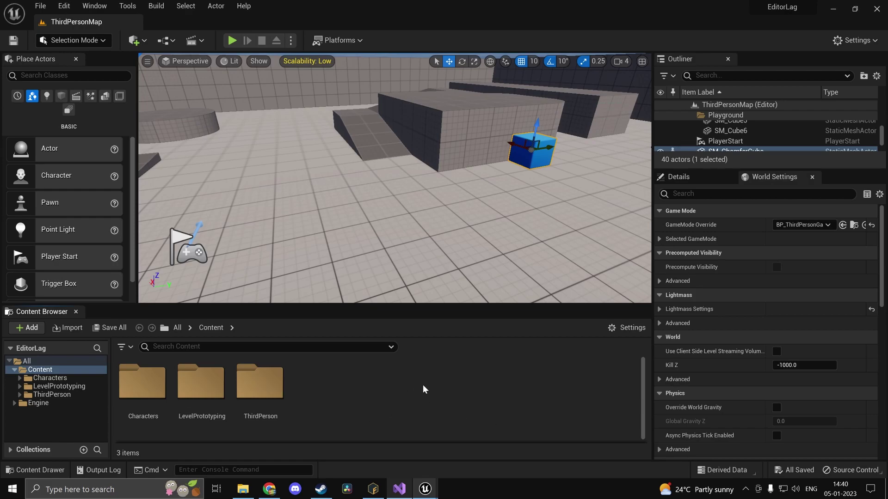
pyautogui.click(38, 403)
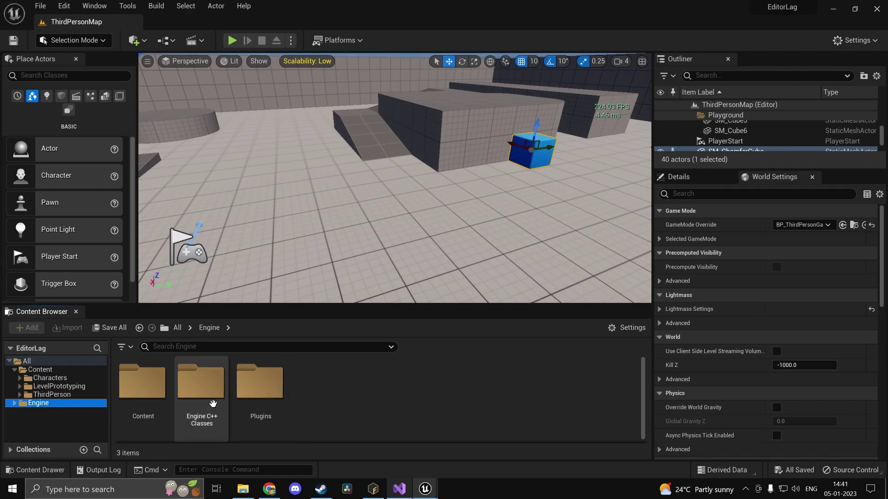
pyautogui.doubleClick(146, 386)
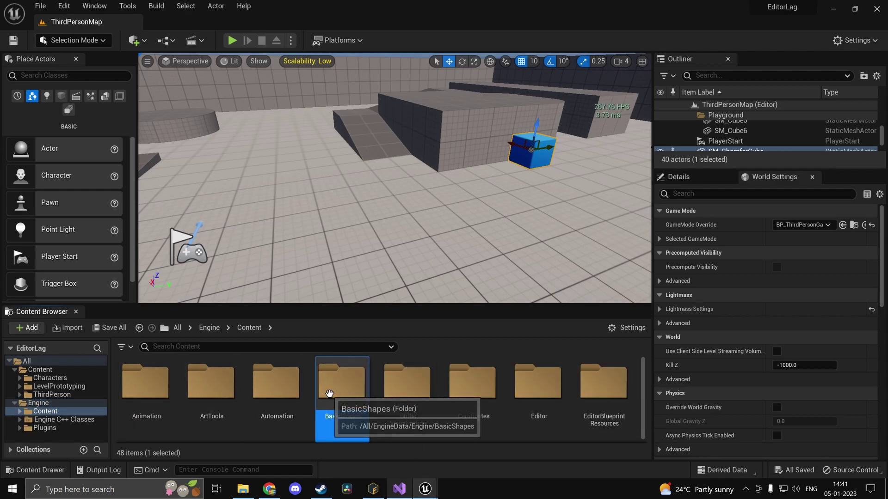
pyautogui.doubleClick(329, 393)
pyautogui.click(133, 388)
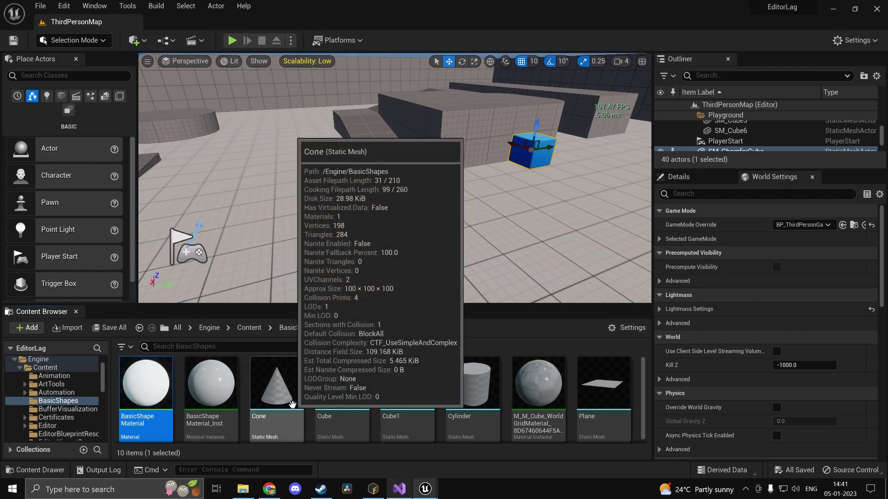
pyautogui.click(44, 367)
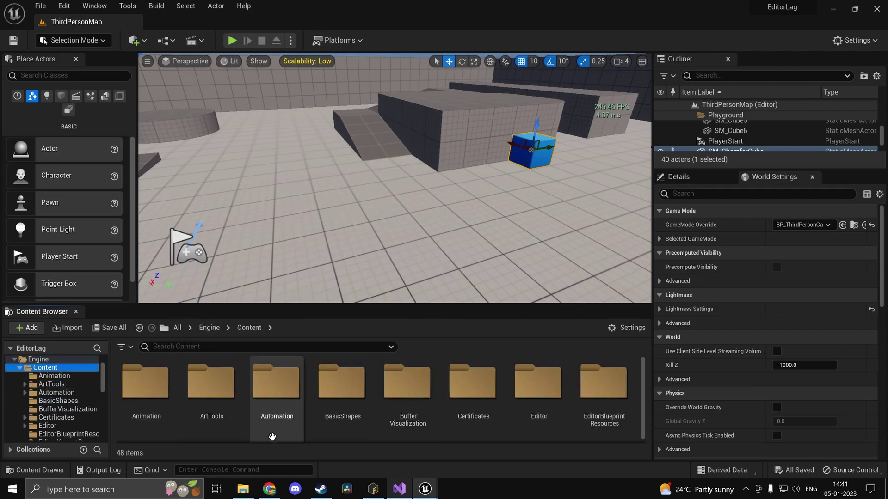
pyautogui.scroll(-8, 272, 437)
pyautogui.click(212, 329)
pyautogui.click(165, 328)
pyautogui.click(179, 329)
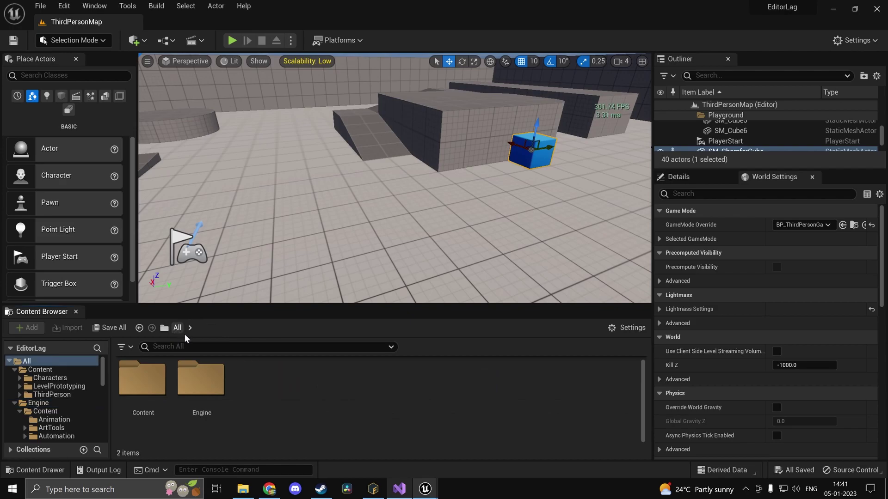
pyautogui.click(142, 379)
pyautogui.doubleClick(142, 379)
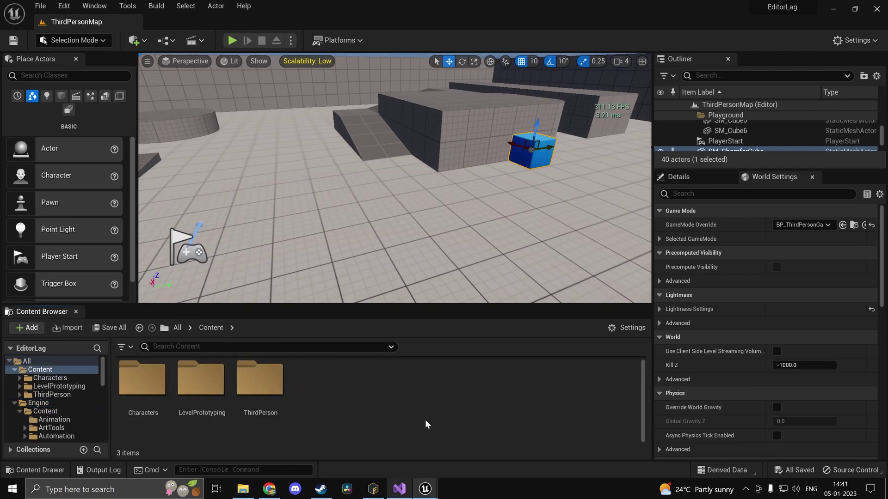
pyautogui.hotkey('ctrl', 'v')
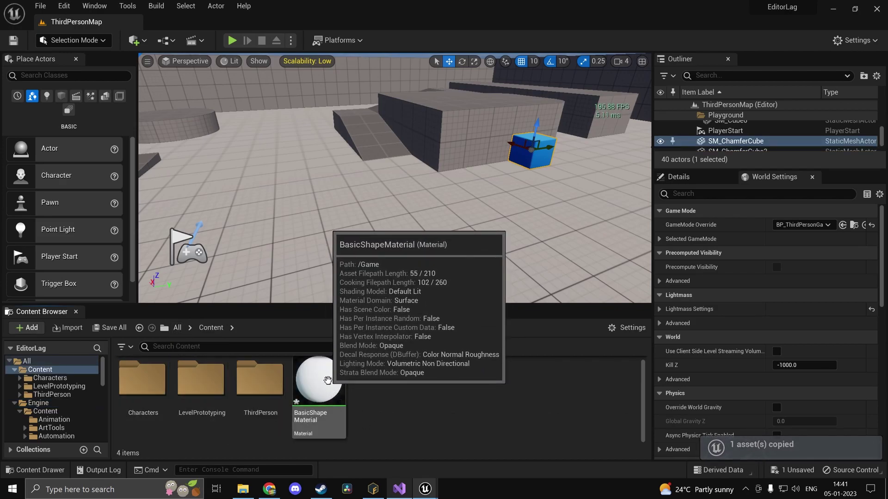
# Open the copied BasicShapeMaterial, close it again, and undo the last selection in the level.
pyautogui.doubleClick(328, 380)
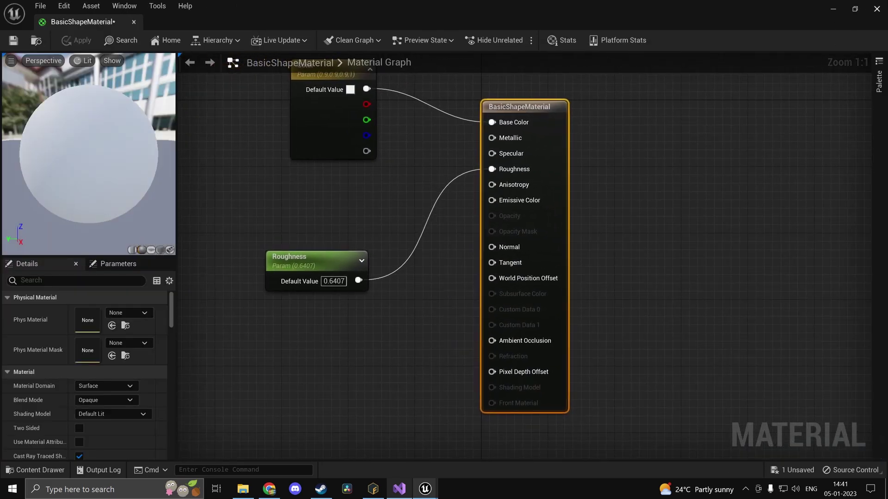
pyautogui.click(875, 9)
pyautogui.hotkey('ctrl', 'z')
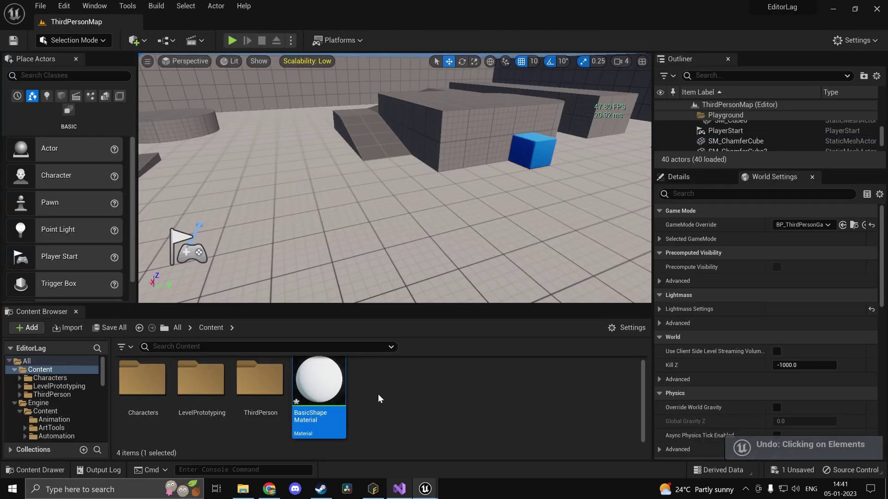
# Copy the Sphere static mesh from the engine's BasicShapes folder into the project's Content folder and delete the BasicShapeMaterial copy.
pyautogui.click(46, 411)
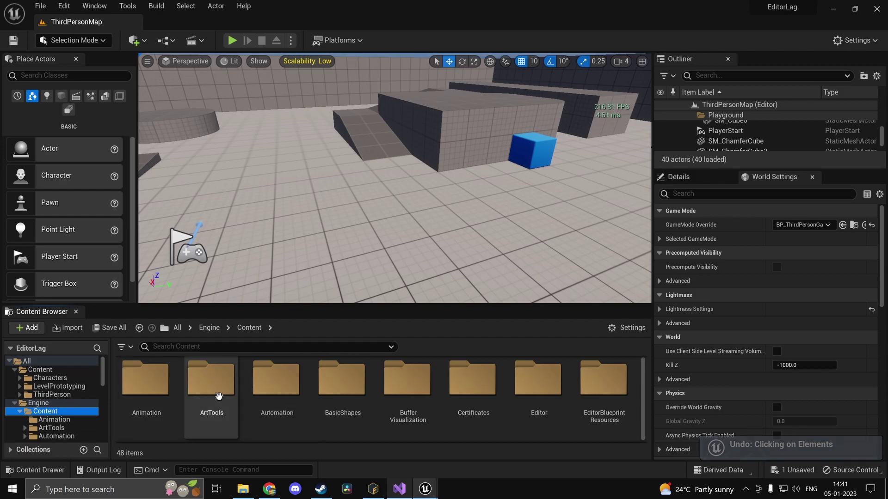
pyautogui.doubleClick(341, 372)
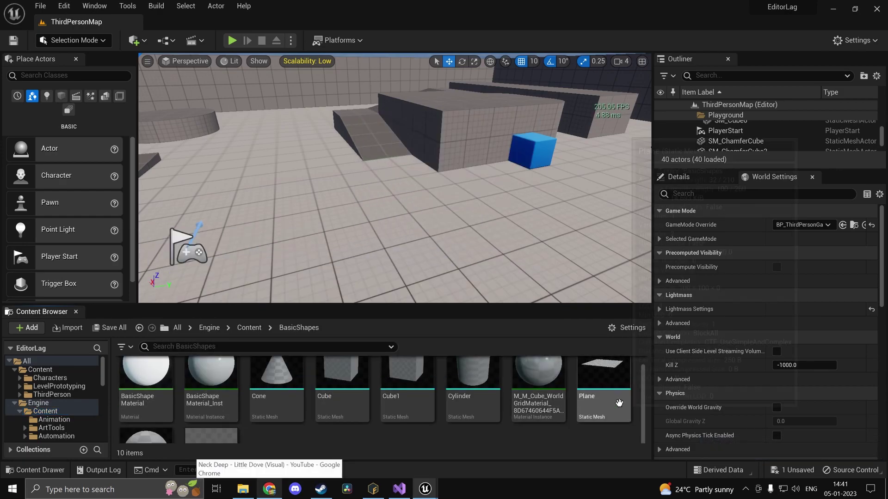
pyautogui.scroll(-2, 597, 398)
pyautogui.click(137, 391)
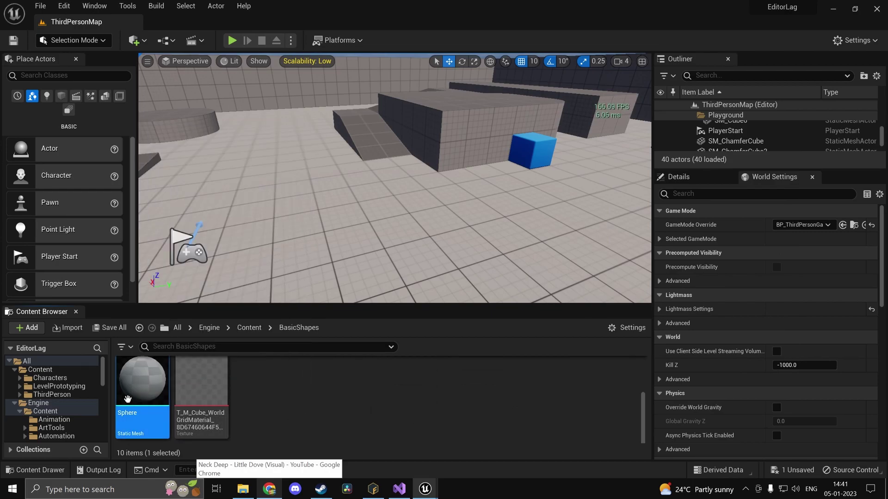
pyautogui.click(44, 370)
pyautogui.doubleClick(142, 380)
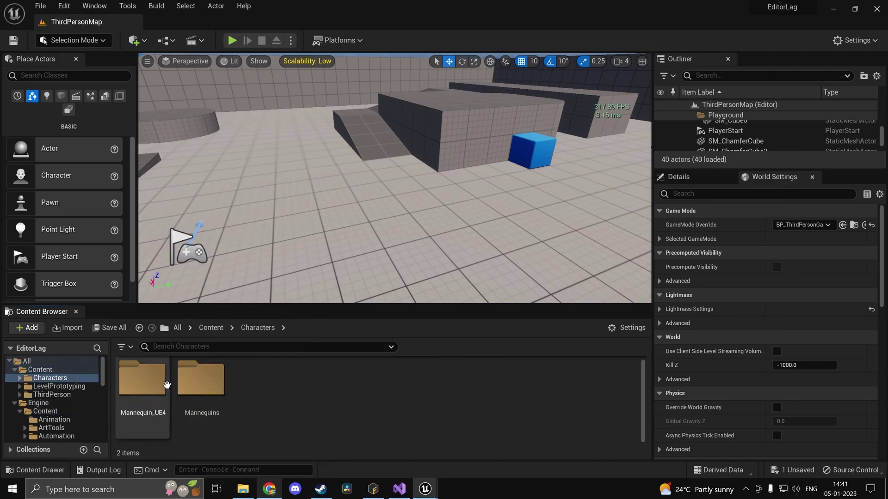
pyautogui.click(209, 329)
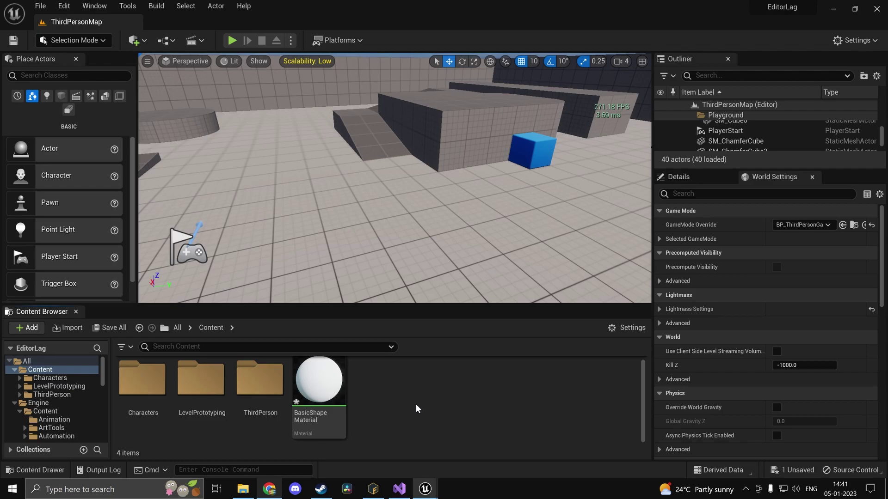
pyautogui.hotkey('ctrl', 'v')
pyautogui.press('Delete')
pyautogui.click(357, 417)
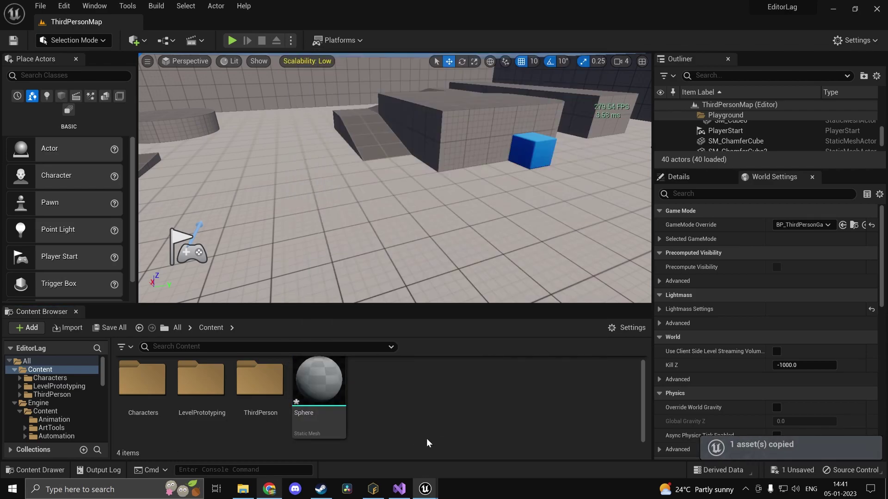
# Open the copied Sphere mesh for editing, view it from a different angle, and save it.
pyautogui.doubleClick(317, 382)
pyautogui.scroll(3, 407, 231)
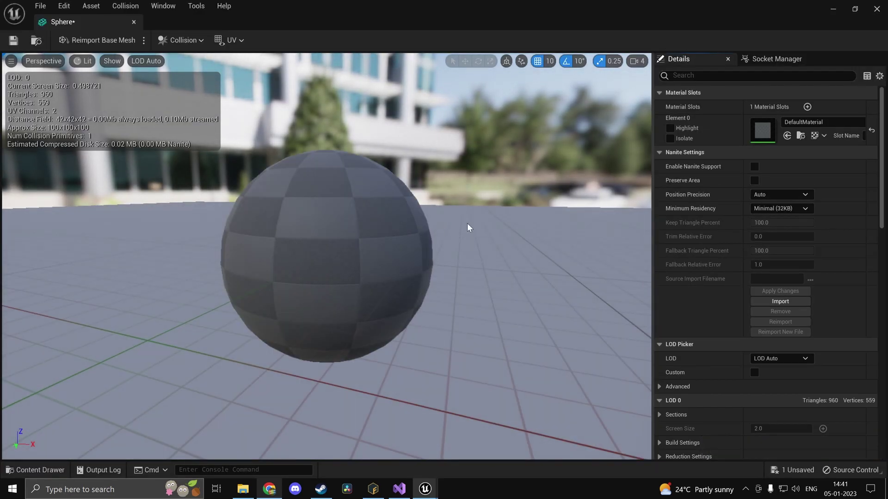
pyautogui.moveTo(499, 279); pyautogui.dragTo(498, 275, button='right')
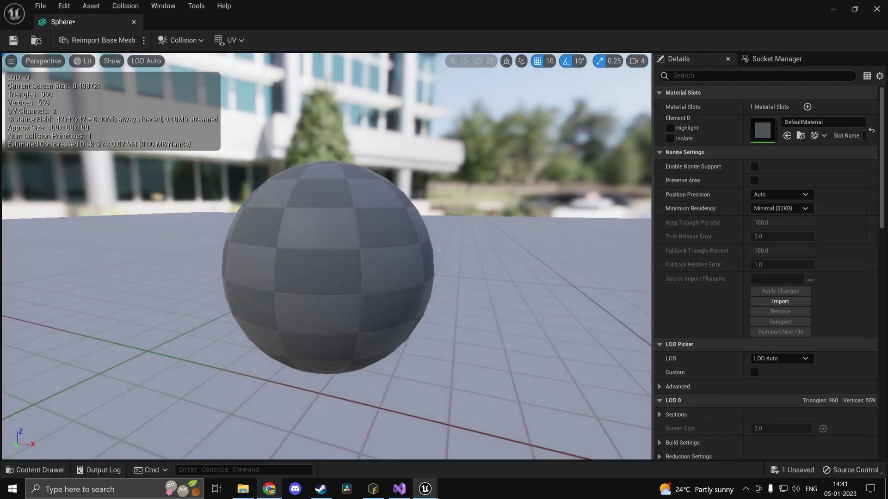
pyautogui.click(18, 43)
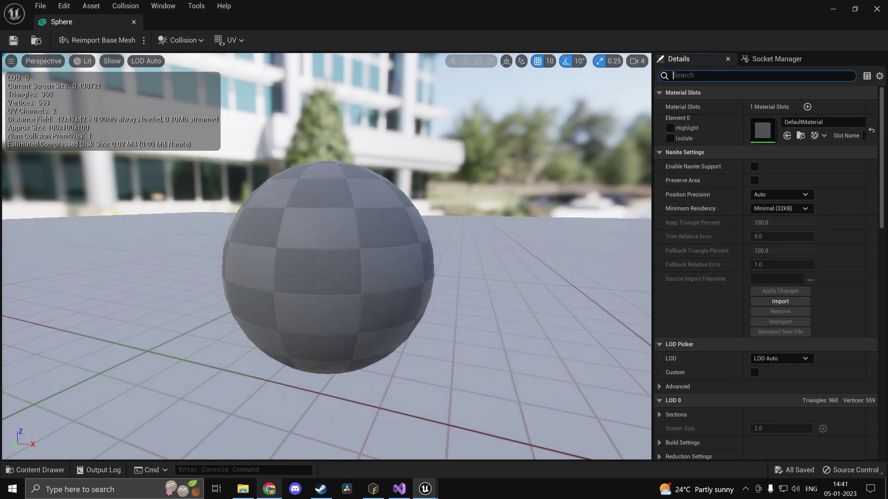
# Try Nanite support on the Sphere mesh, review its triangle settings, and disable it again.
pyautogui.write('tria')
pyautogui.click(755, 167)
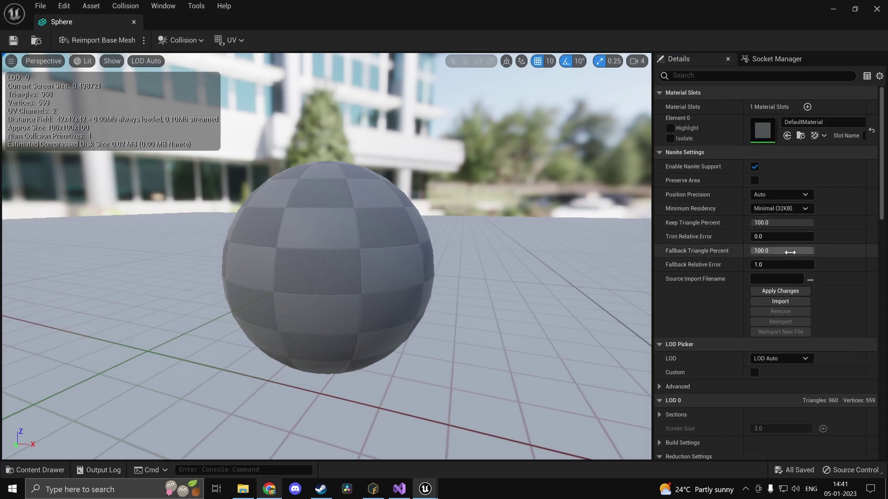
pyautogui.scroll(-3, 801, 218)
pyautogui.scroll(2, 801, 218)
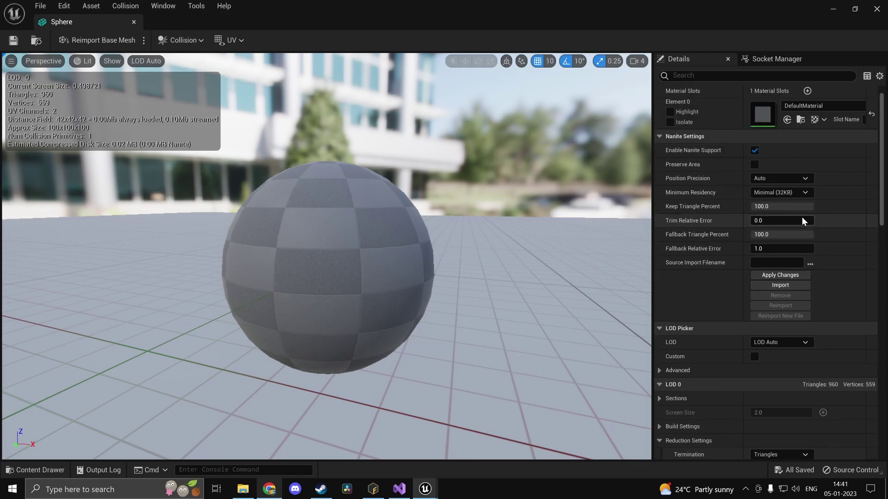
pyautogui.scroll(-2, 802, 217)
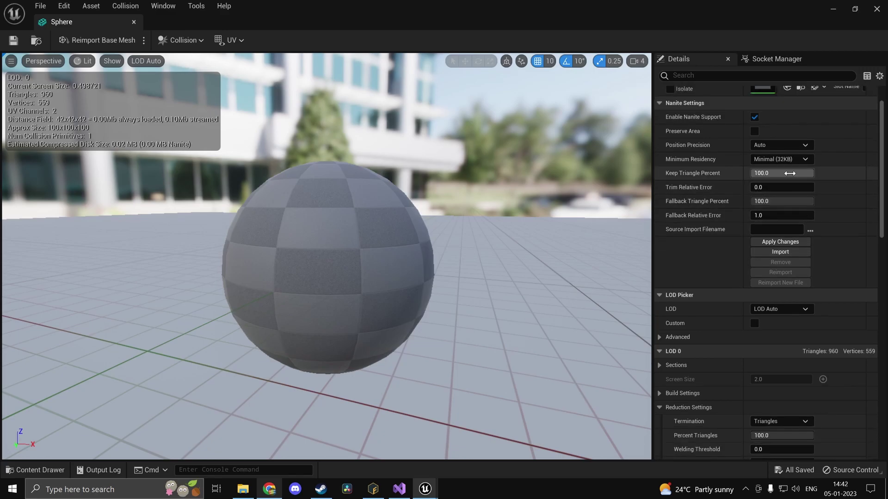
pyautogui.scroll(3, 789, 173)
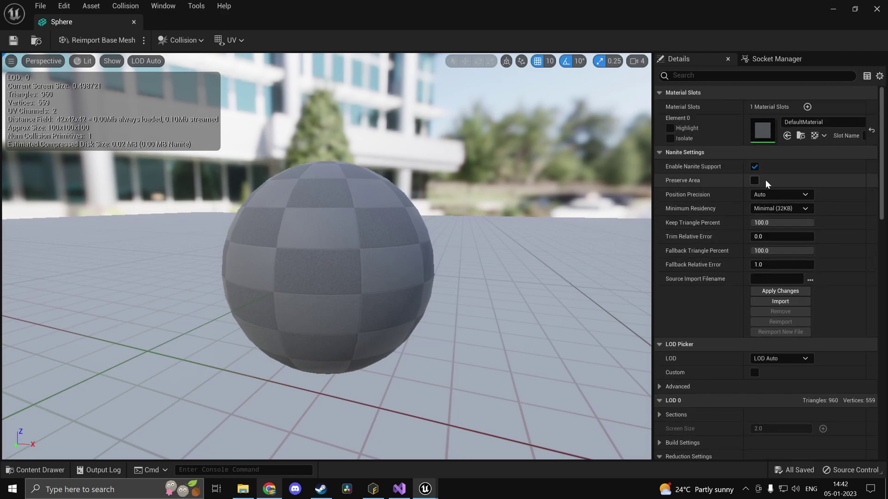
pyautogui.click(754, 166)
# Set Percent Triangles to 50 in the Sphere mesh's LOD 0 reduction settings.
pyautogui.scroll(-10, 846, 227)
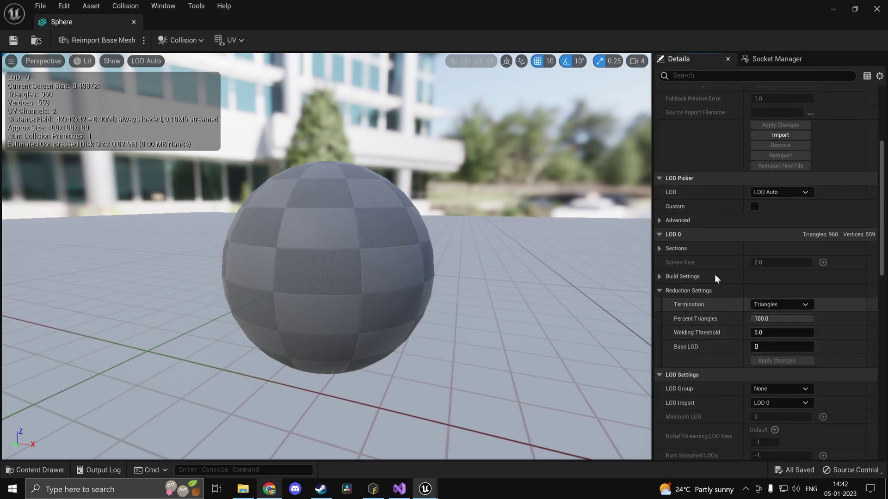
pyautogui.click(785, 320)
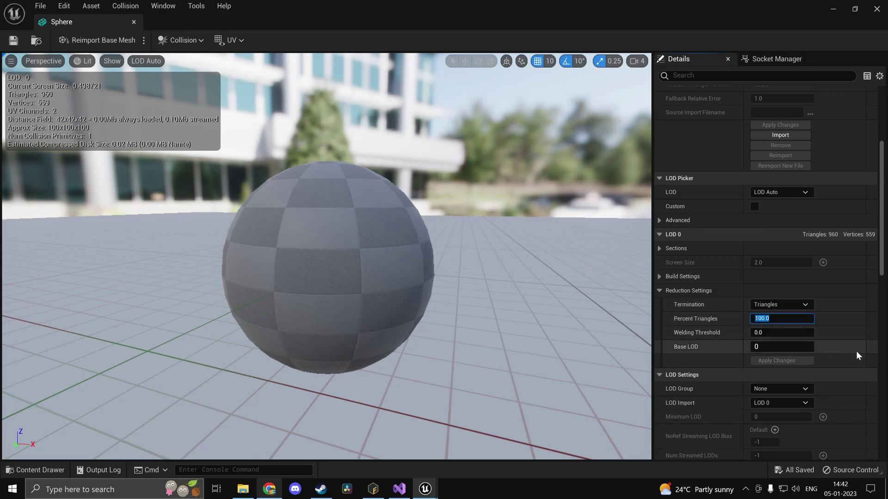
pyautogui.write('50')
pyautogui.press('Return')
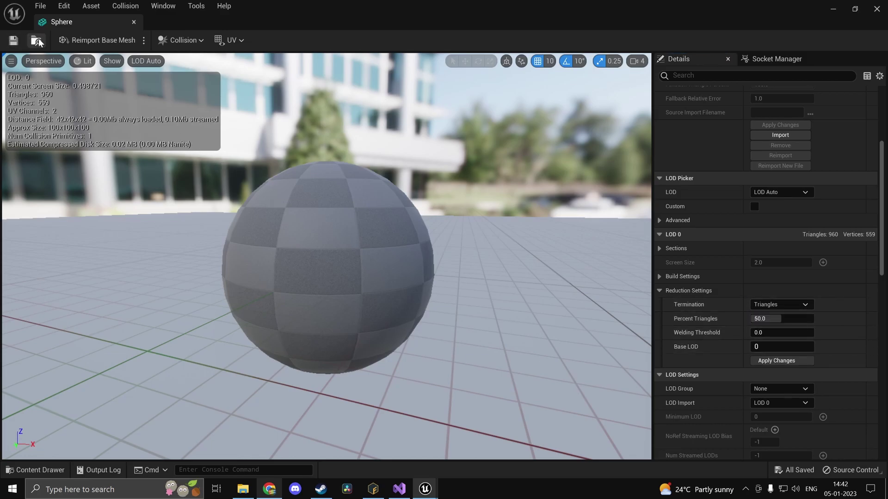
# Save the Sphere mesh, apply its 50 percent triangle reduction, and examine the reduced mesh up close.
pyautogui.click(13, 40)
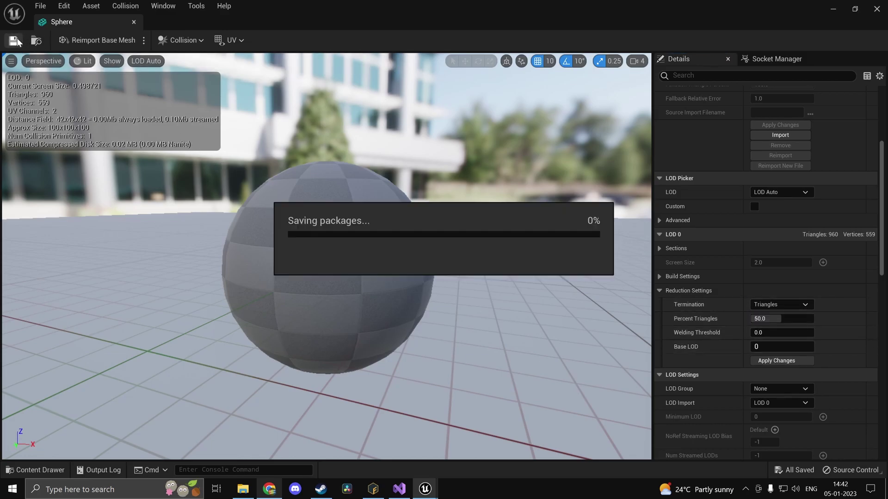
pyautogui.click(804, 363)
pyautogui.press('d')
pyautogui.moveTo(452, 276); pyautogui.dragTo(358, 272, button='right')
pyautogui.press('w')
pyautogui.moveTo(480, 242); pyautogui.dragTo(593, 281, button='right')
pyautogui.press('a')
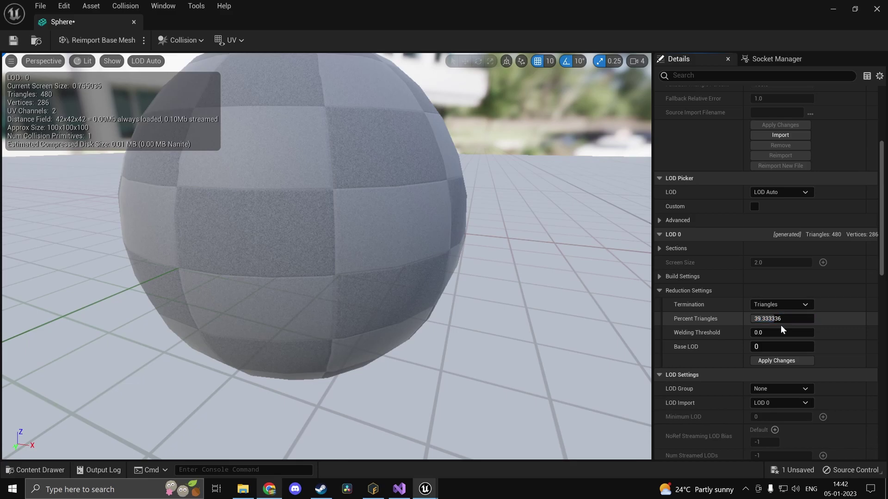
# Try a stronger LOD 0 reduction with Percent Triangles at about 23.3 and apply it to the Sphere mesh.
pyautogui.click(779, 357)
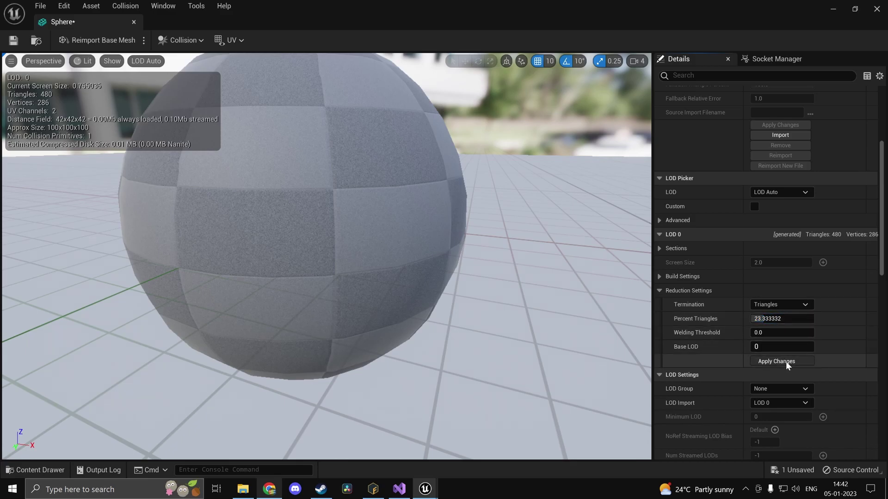
pyautogui.click(786, 362)
pyautogui.moveTo(545, 327); pyautogui.dragTo(499, 289)
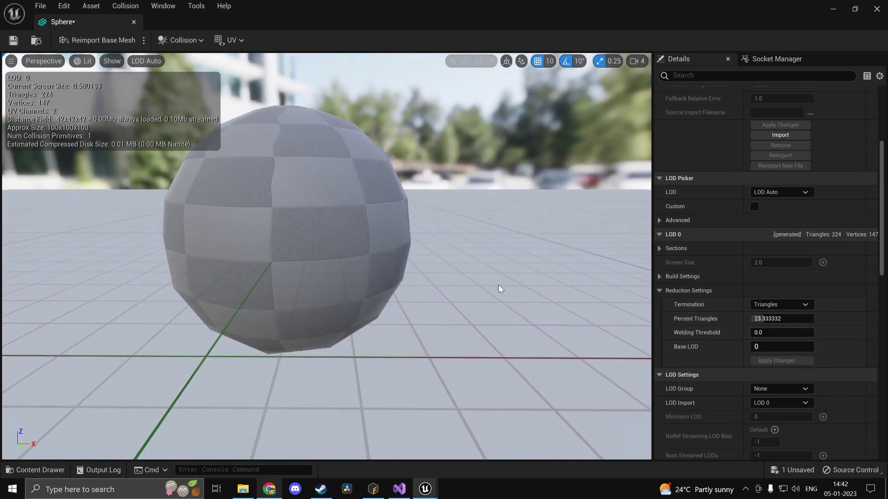
# Set the Sphere mesh's Percent Triangles to 50, apply the reduction, and save the mesh.
pyautogui.click(782, 319)
pyautogui.write('50')
pyautogui.press('Return')
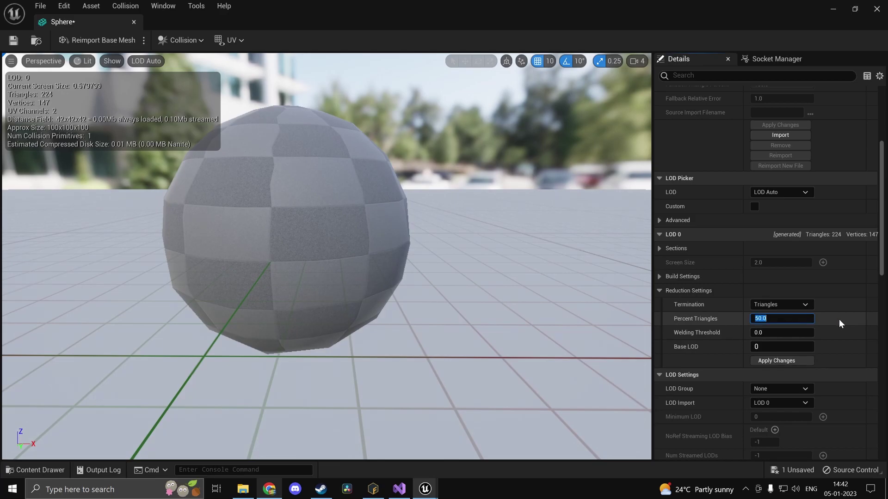
pyautogui.click(839, 319)
pyautogui.click(770, 361)
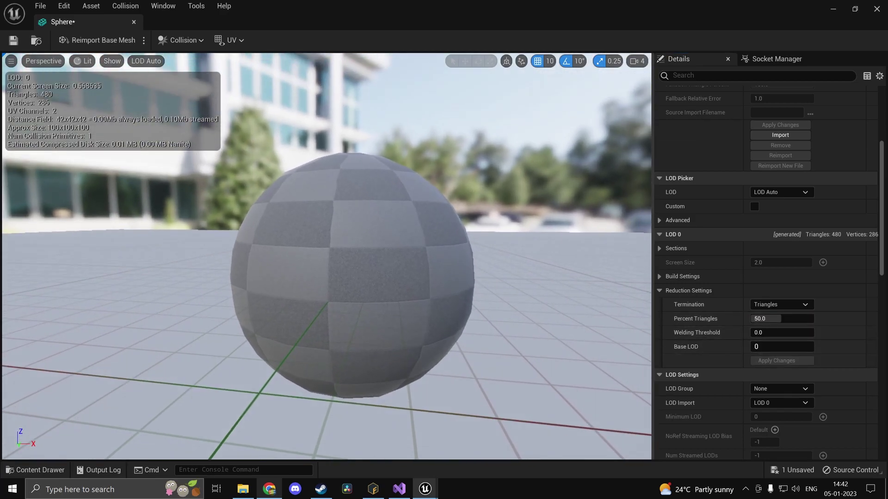
pyautogui.moveTo(449, 134); pyautogui.dragTo(415, 148, button='right')
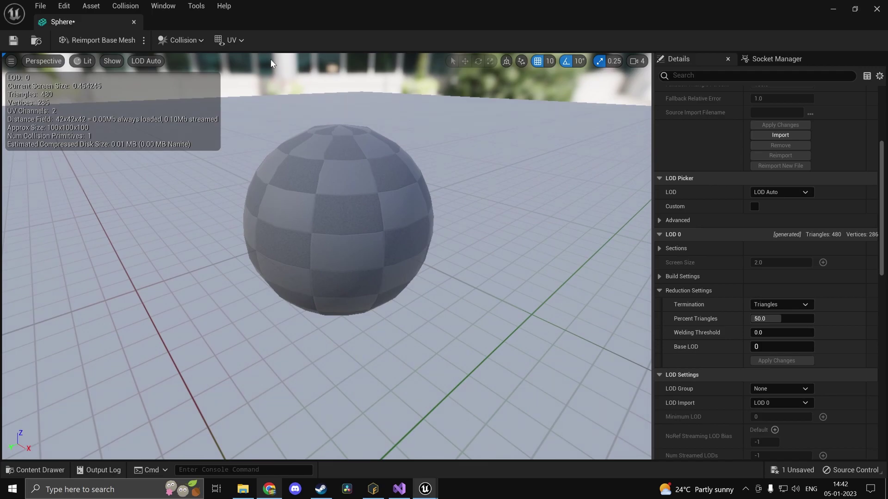
pyautogui.hotkey('ctrl', 's')
pyautogui.click(792, 323)
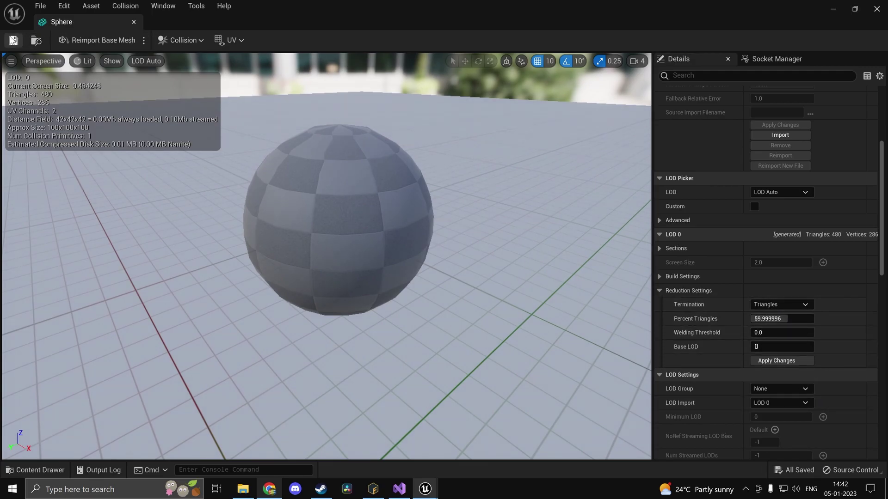
# Return to the level, place the reduced Sphere mesh on the floor near the ramp, and view it in game view.
pyautogui.click(839, 8)
pyautogui.moveTo(319, 383); pyautogui.dragTo(390, 151)
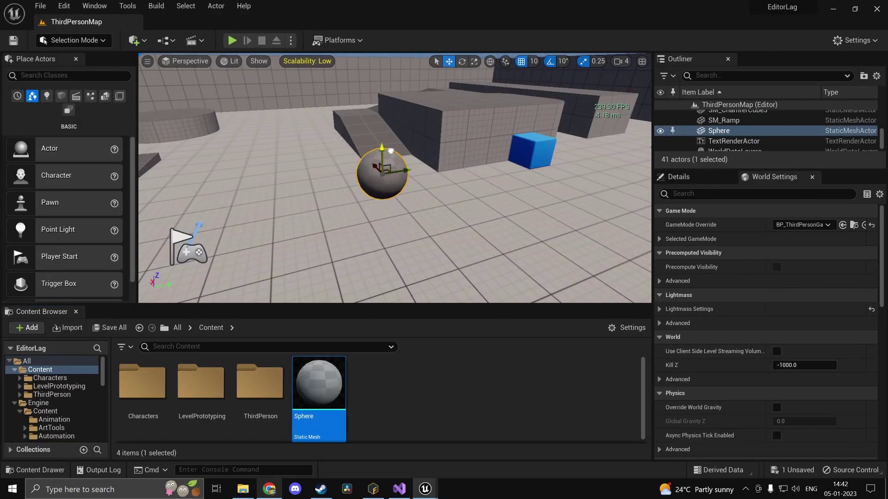
pyautogui.press('w')
pyautogui.moveTo(436, 221); pyautogui.dragTo(437, 180, button='right')
pyautogui.press('g')
pyautogui.press('g')
pyautogui.press('g')
pyautogui.press('a')
pyautogui.press('d')
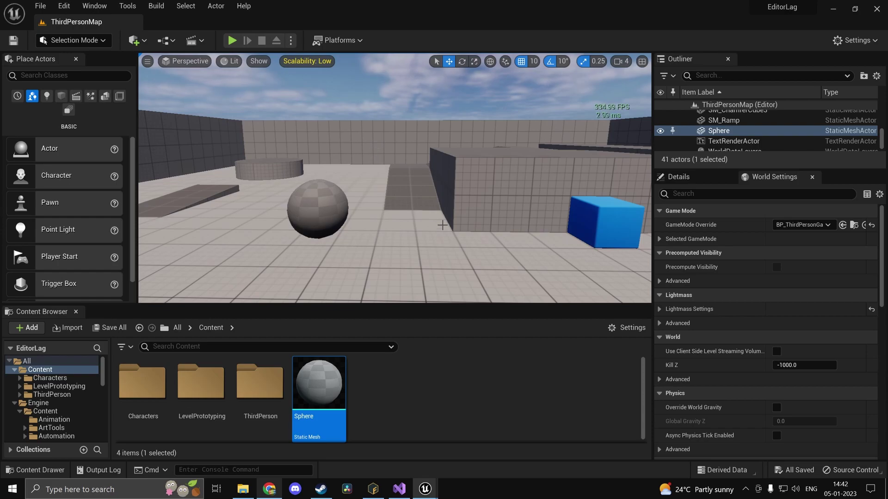
# Review the engine scalability quality settings once more and close them without changing anything.
pyautogui.click(853, 41)
pyautogui.moveTo(785, 192)
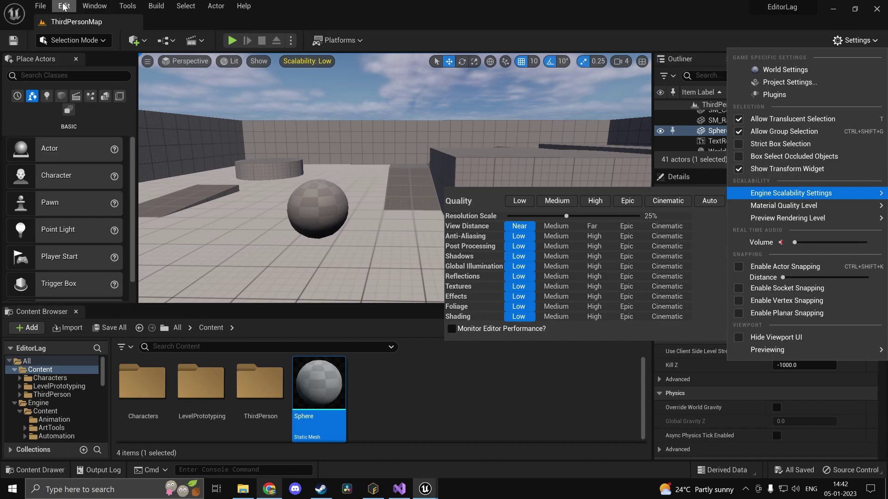
pyautogui.click(413, 5)
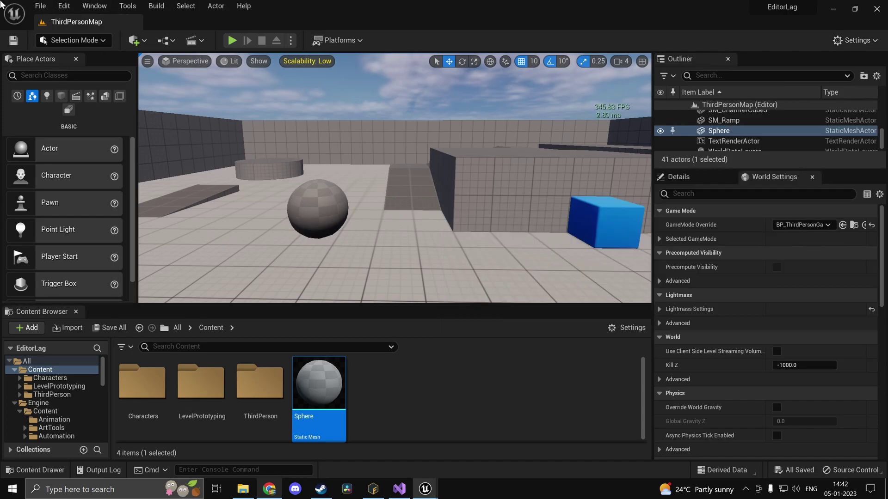
pyautogui.click(71, 4)
pyautogui.click(444, 2)
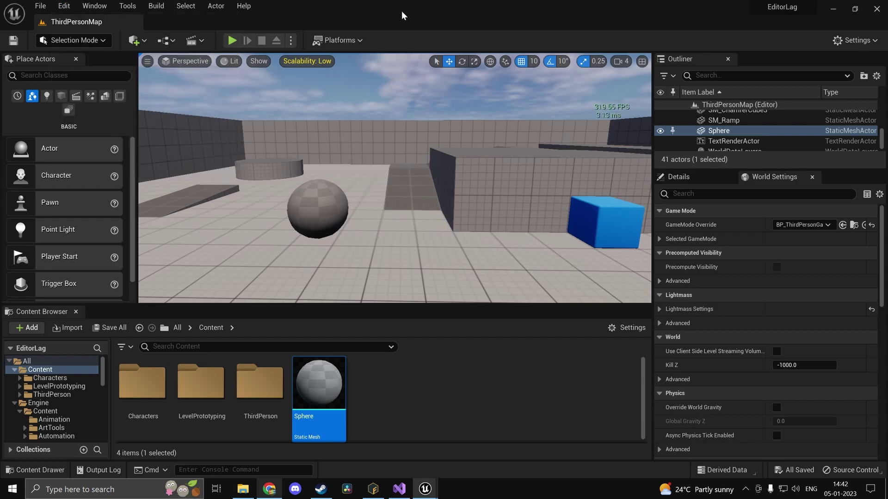